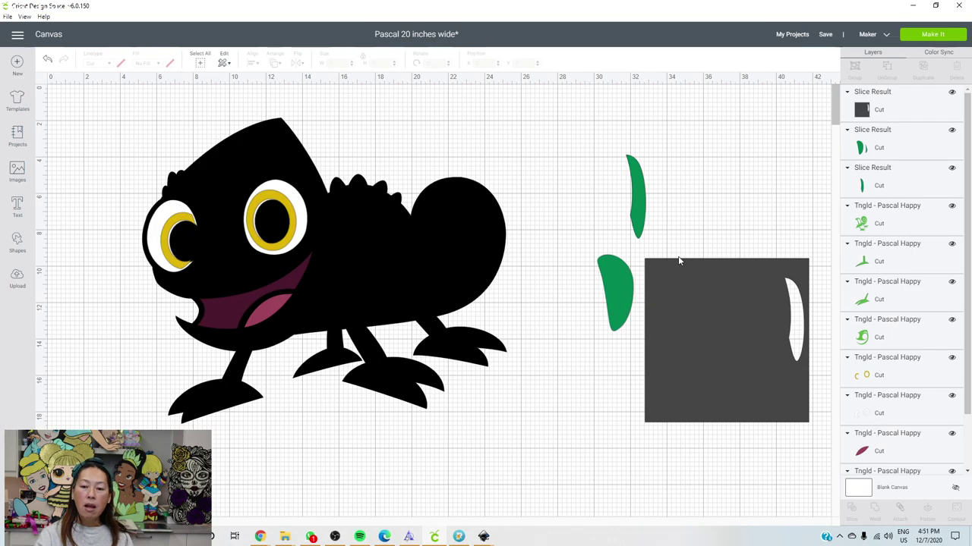
Slice the small green piece with the dark grey square and move the square down, clear of the cut parts.
key(Delete)
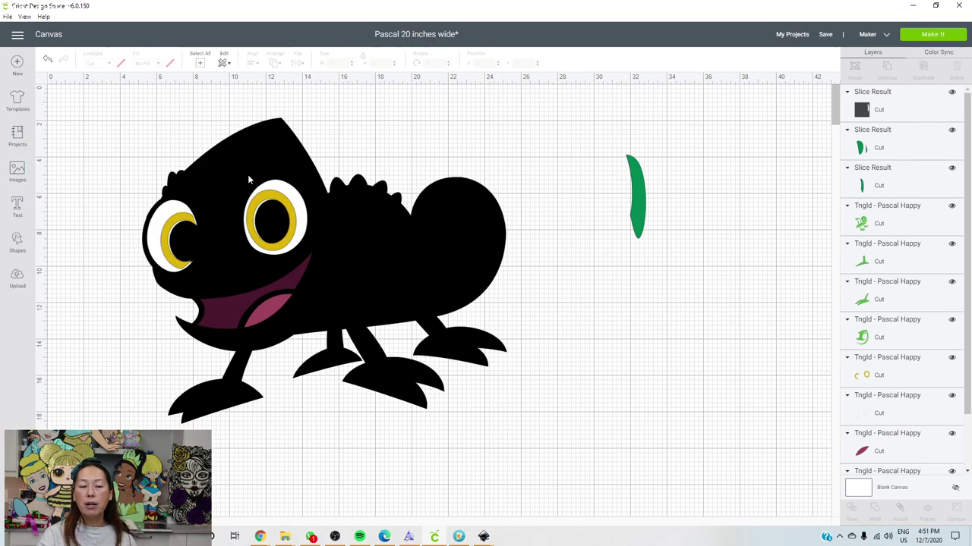
key(ctrl+z)
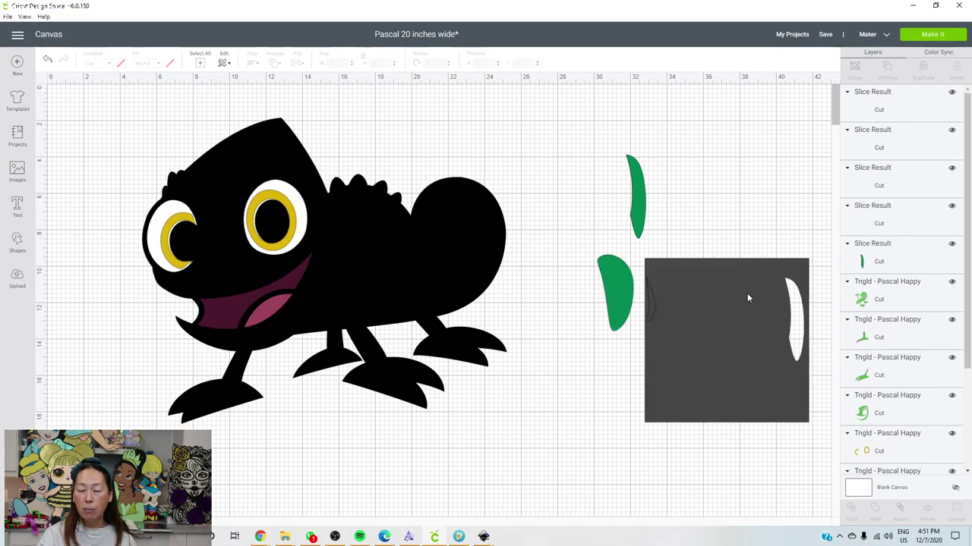
drag(712, 293, 753, 388)
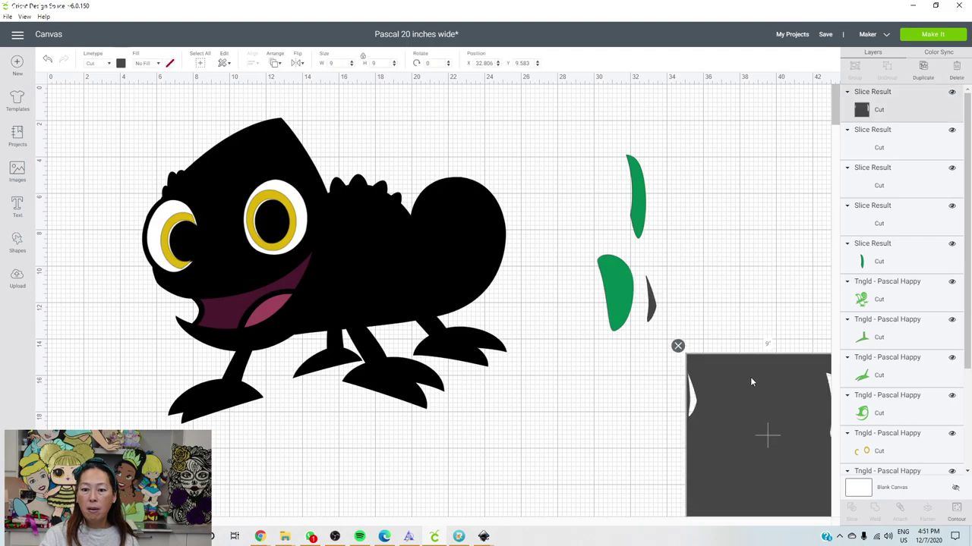
Pull the small dark grey sliver off the cut green piece and delete it.
click(651, 315)
drag(657, 356, 654, 396)
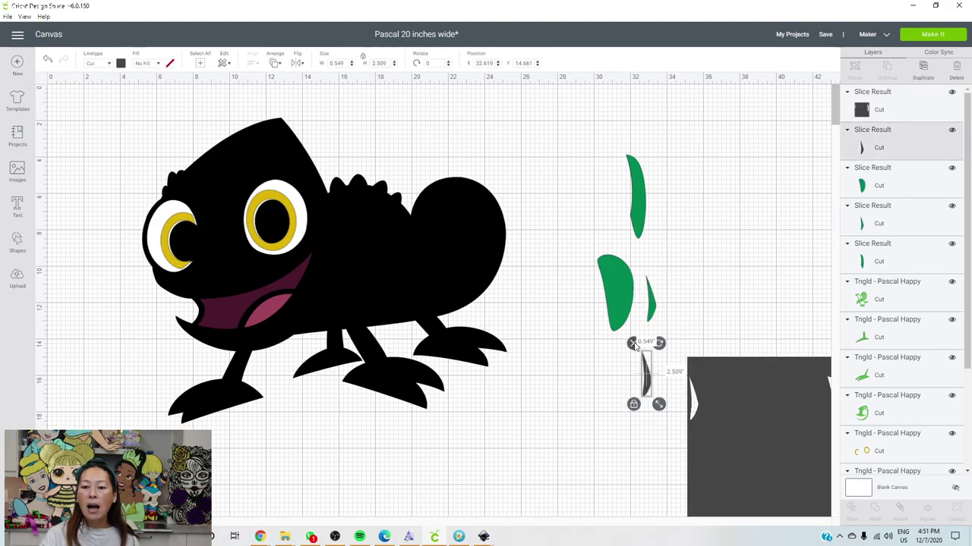
key(Delete)
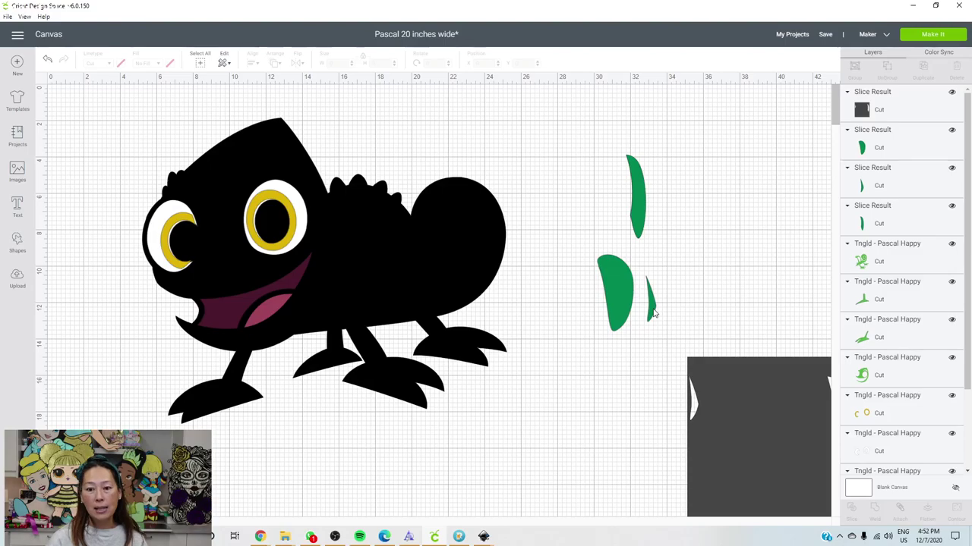
Arrange the three separated green pieces close together beside the chameleon's body.
drag(654, 313, 643, 198)
drag(614, 293, 634, 233)
click(636, 231)
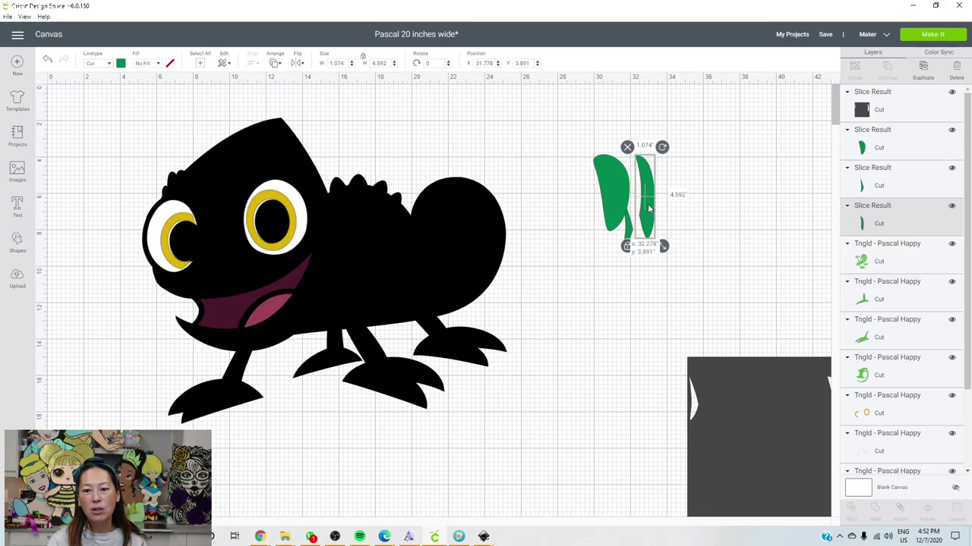
click(632, 227)
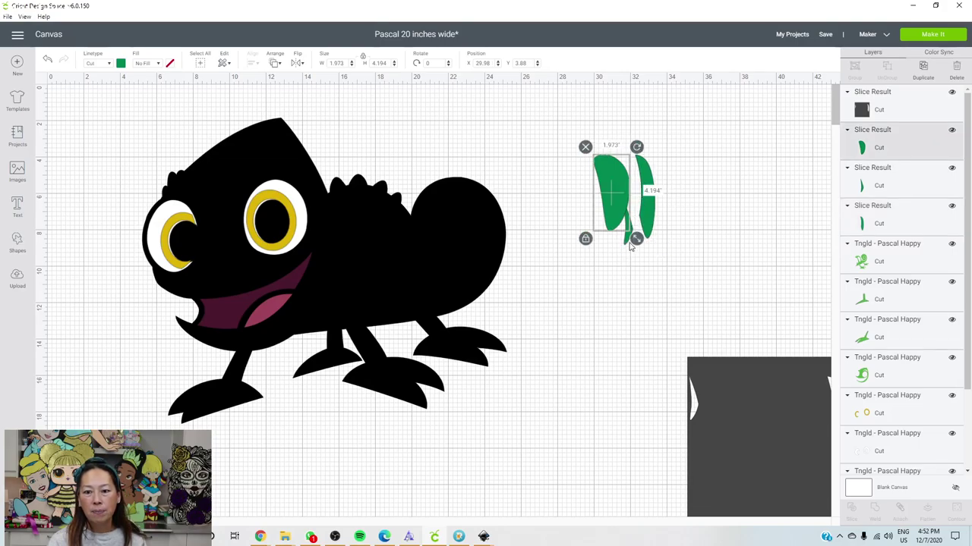
drag(630, 247, 644, 214)
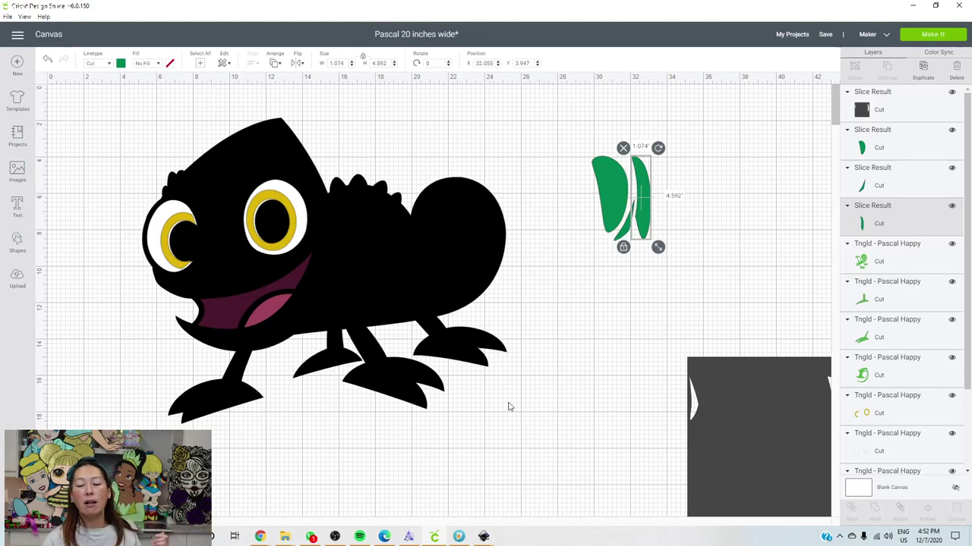
Overlap the dark grey square with only the round ring of the yellow eye layer and slice the two.
drag(713, 380, 563, 333)
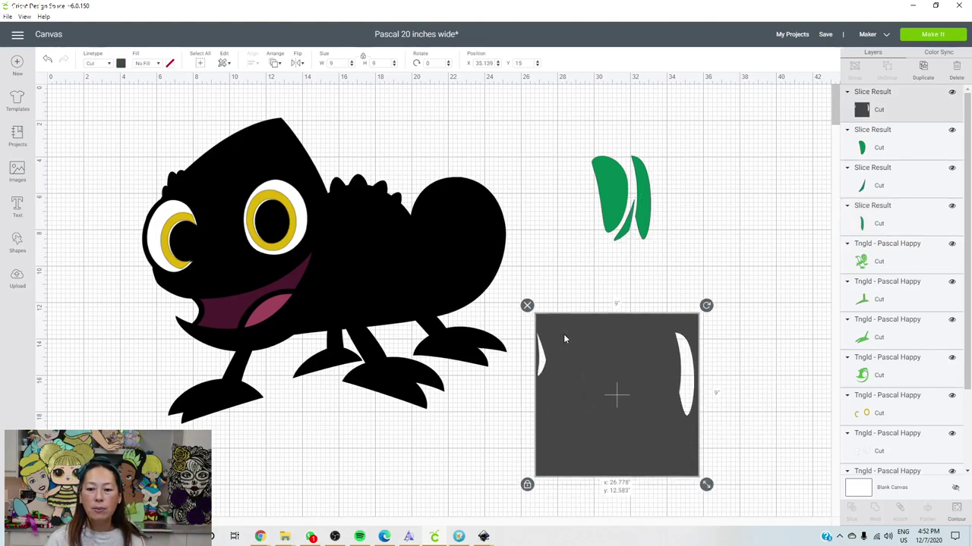
drag(296, 249, 576, 449)
scroll(641, 502, right, 10)
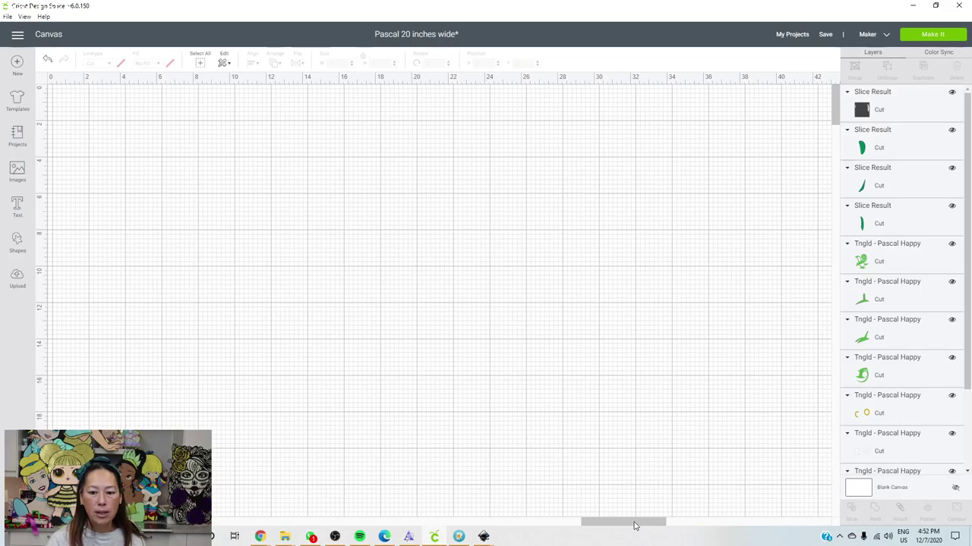
scroll(659, 535, left, 10)
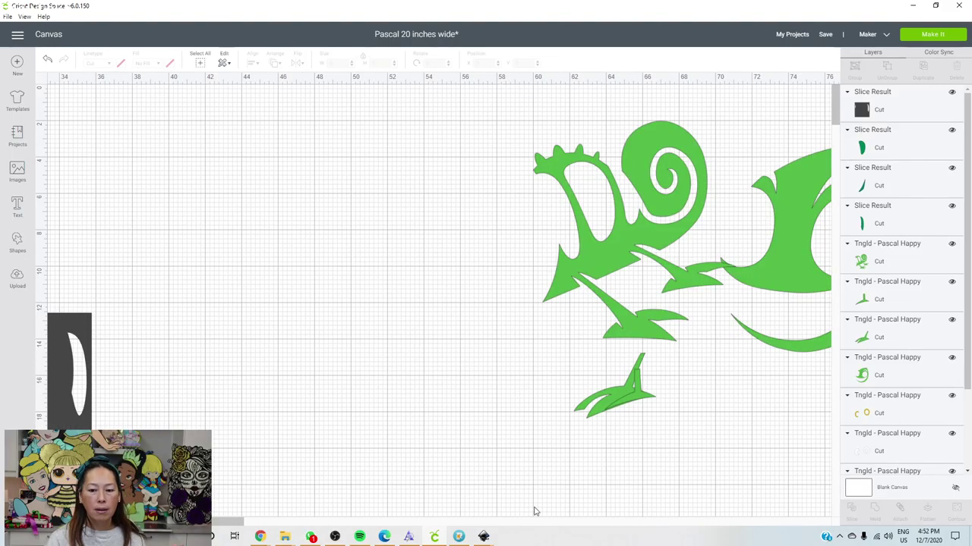
drag(243, 523, 153, 524)
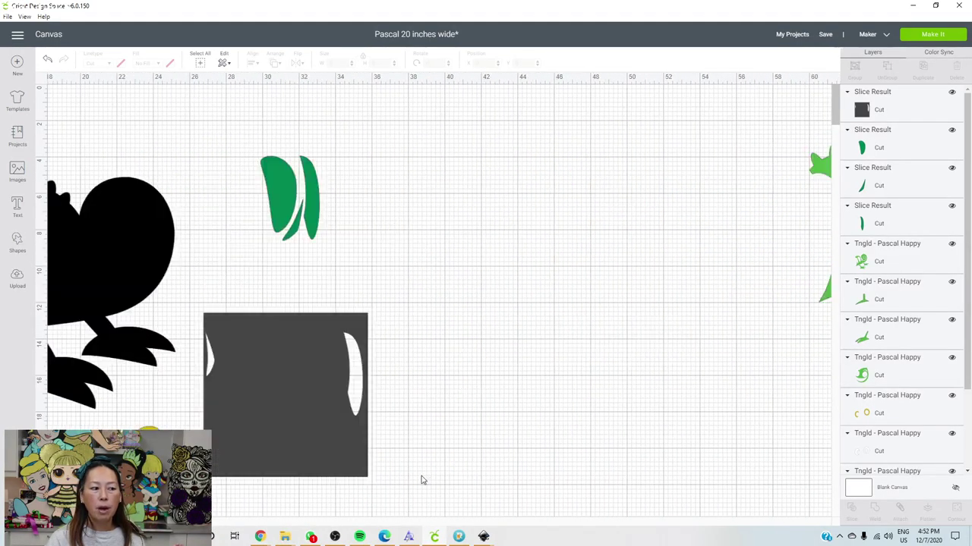
drag(236, 495, 163, 428)
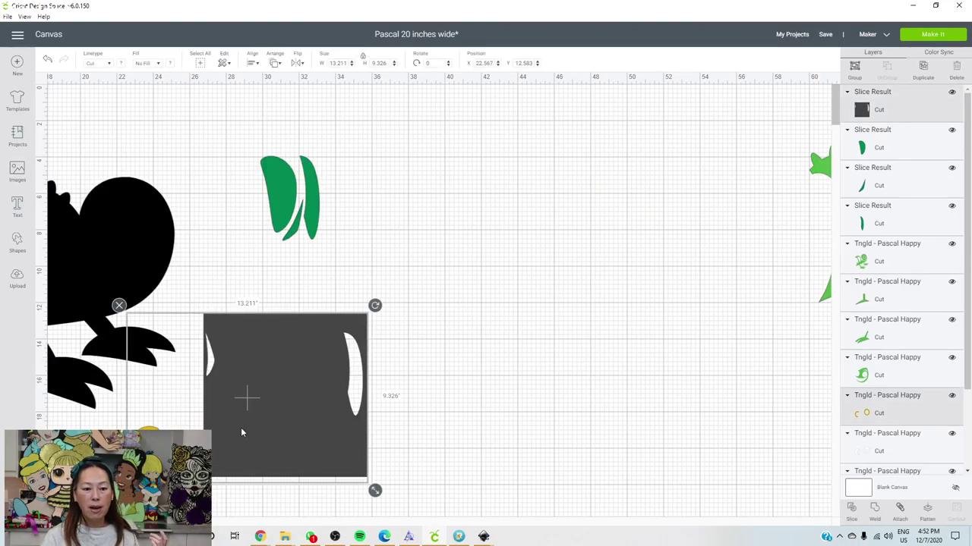
click(852, 513)
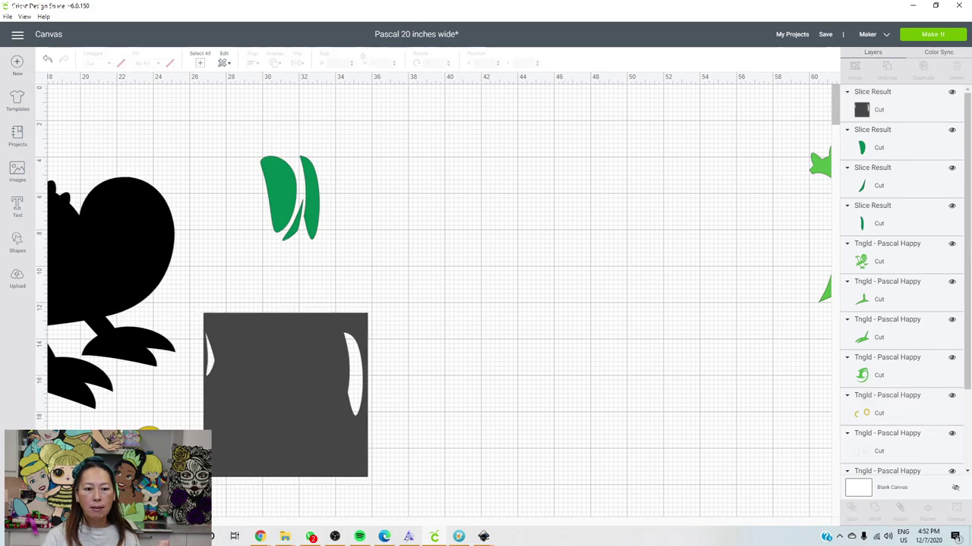
drag(177, 422, 579, 468)
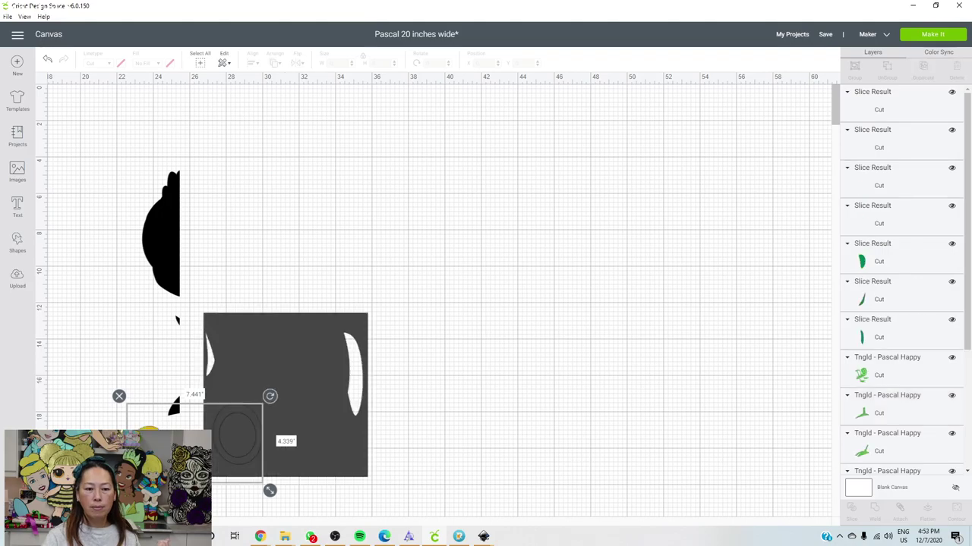
Move the yellow crescent and the dark grey square away from the slice, and reposition the black chameleon silhouette.
drag(156, 444, 408, 222)
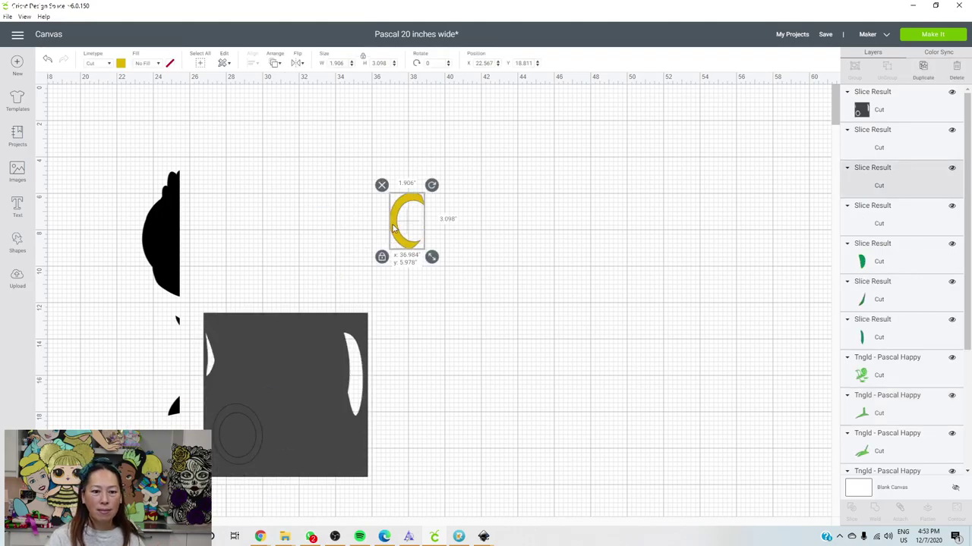
drag(288, 375, 532, 384)
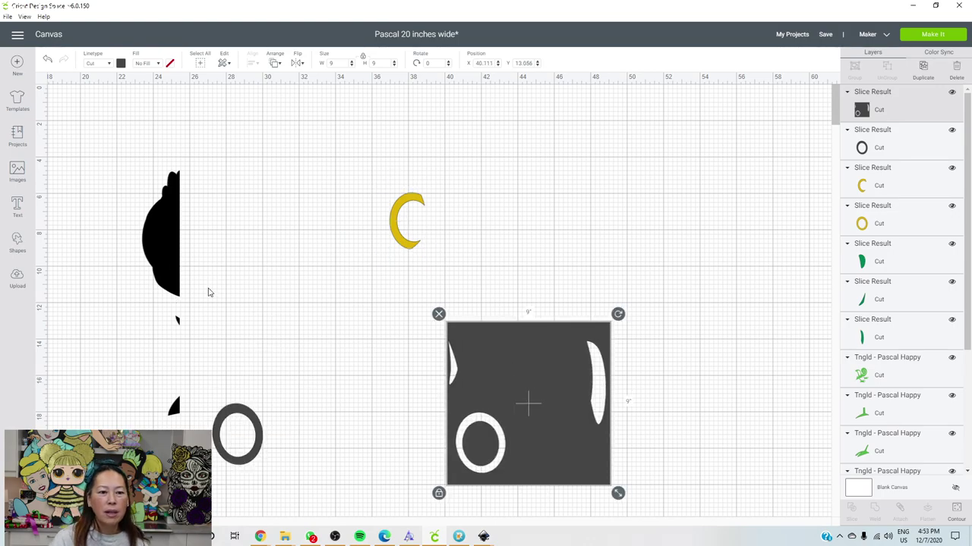
drag(208, 288, 267, 284)
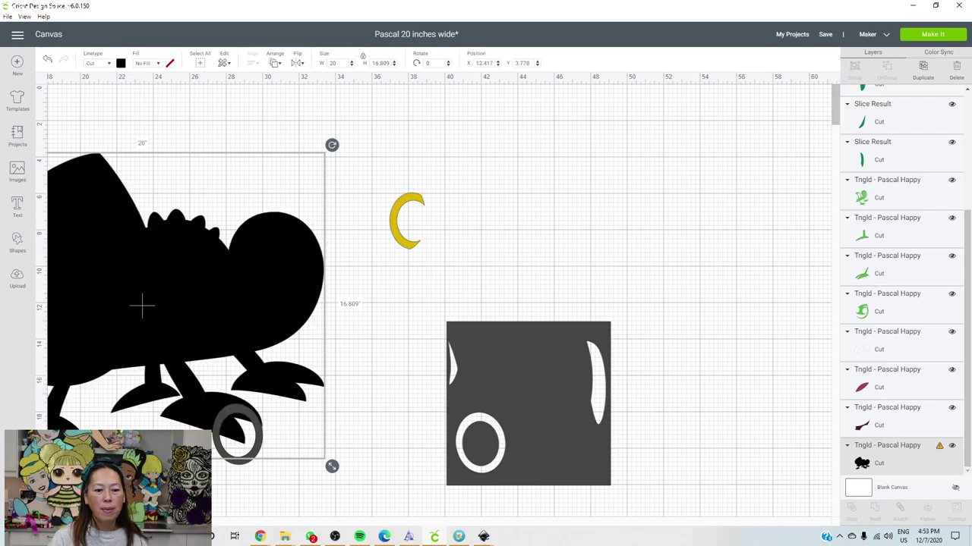
scroll(142, 307, left, 5)
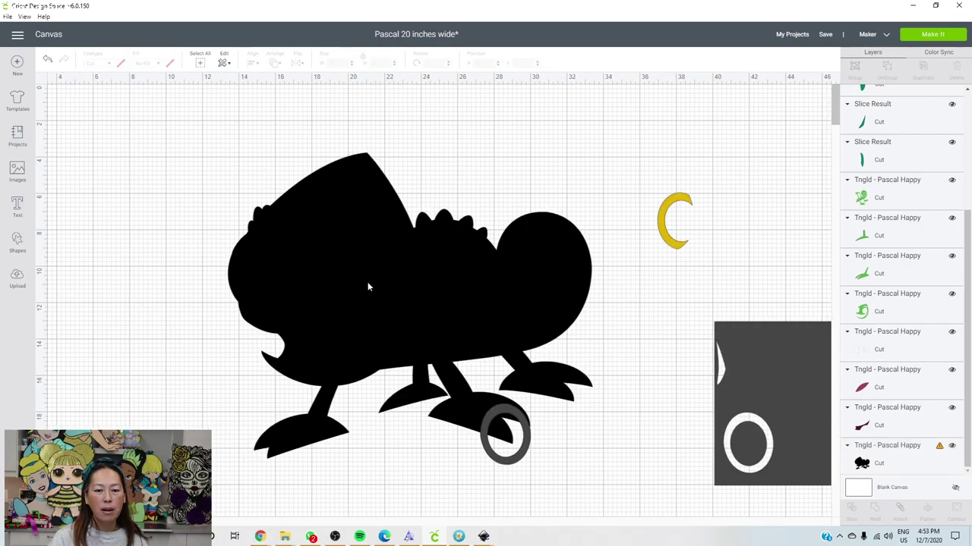
drag(367, 282, 260, 262)
Delete the leftover grey ring and place the yellow ring beside the yellow crescent.
drag(506, 413, 586, 303)
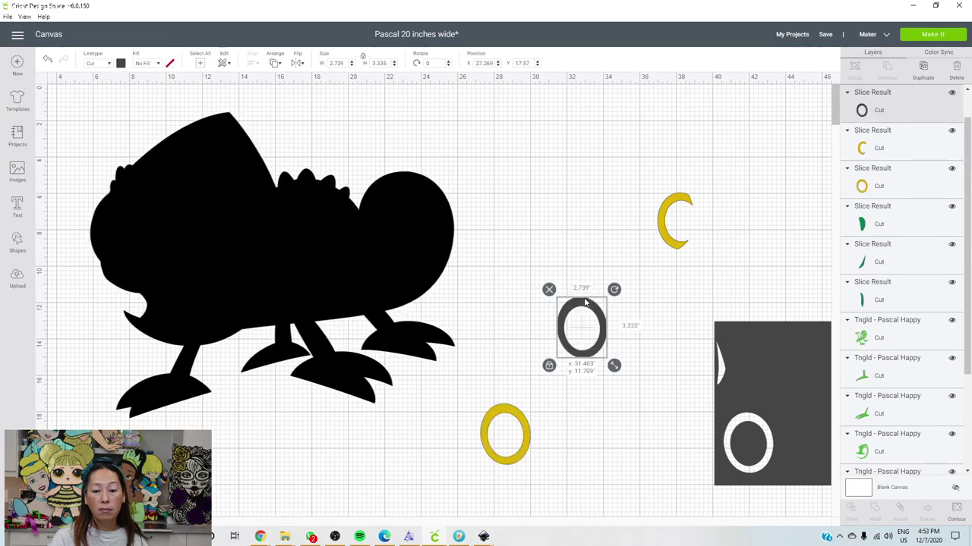
click(551, 286)
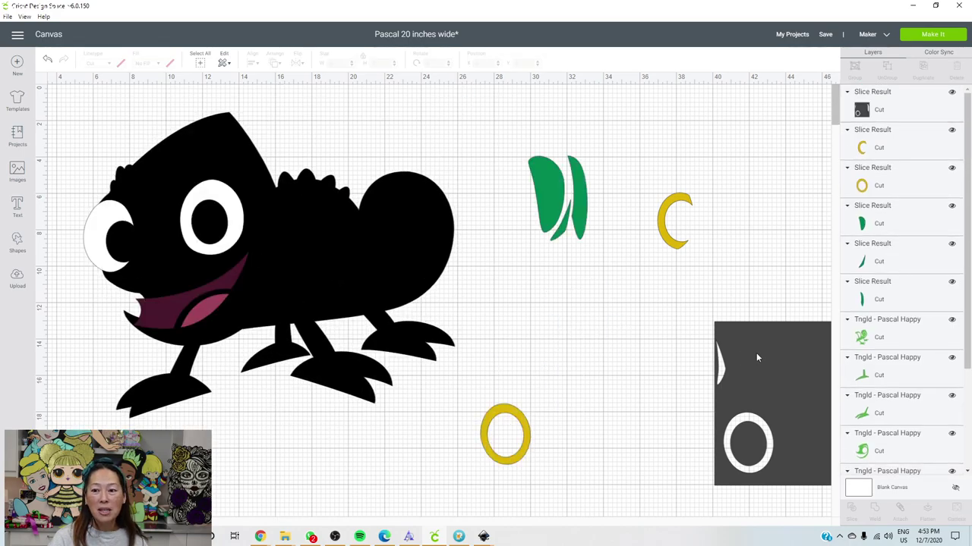
click(757, 356)
drag(734, 402, 648, 422)
drag(522, 423, 736, 236)
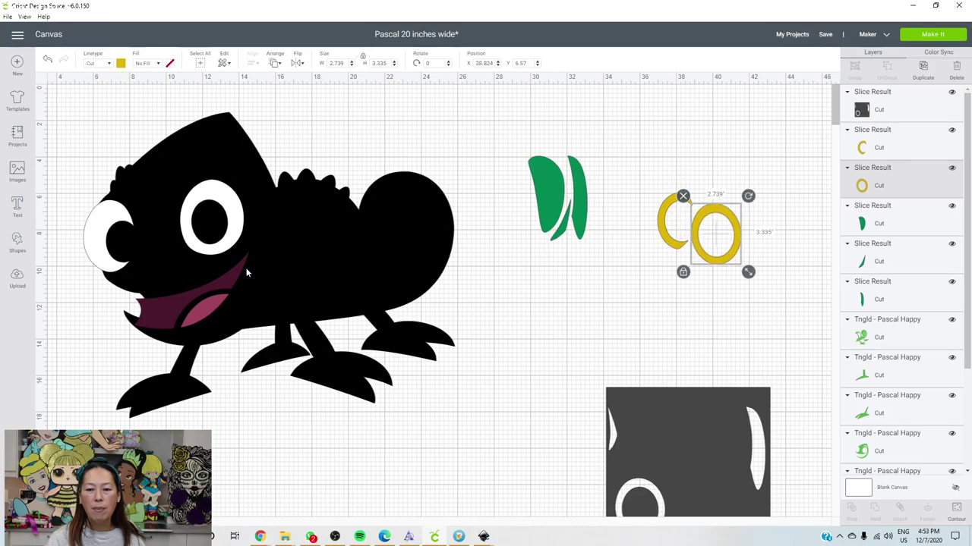
Pull the white eye shapes off the chameleon and slice them with the dark grey square overlapping only the white crescent.
drag(229, 217, 681, 340)
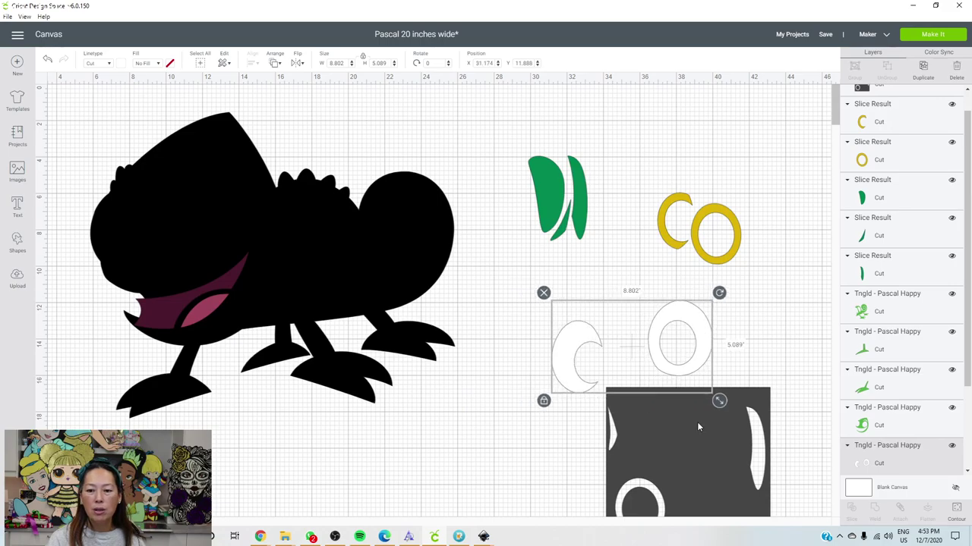
drag(669, 426, 563, 355)
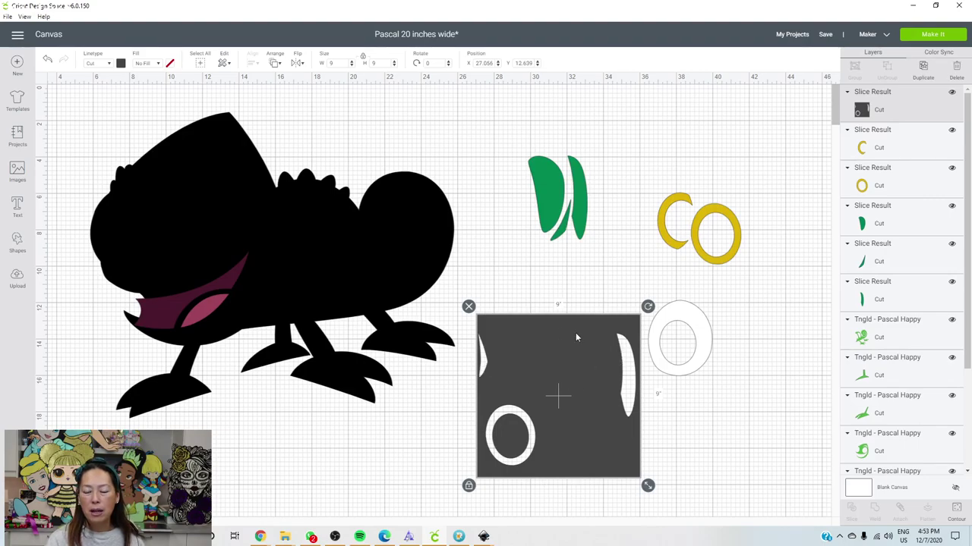
drag(761, 415, 583, 358)
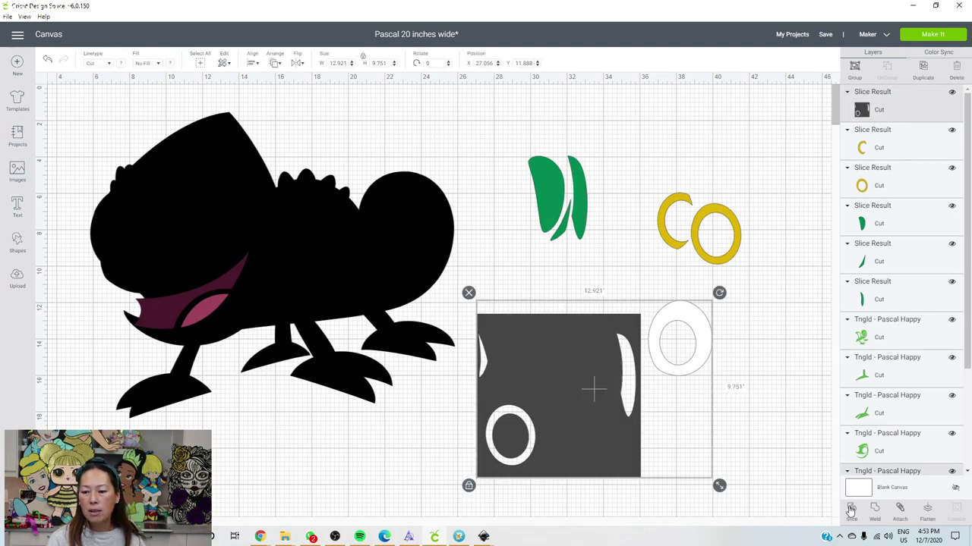
click(724, 334)
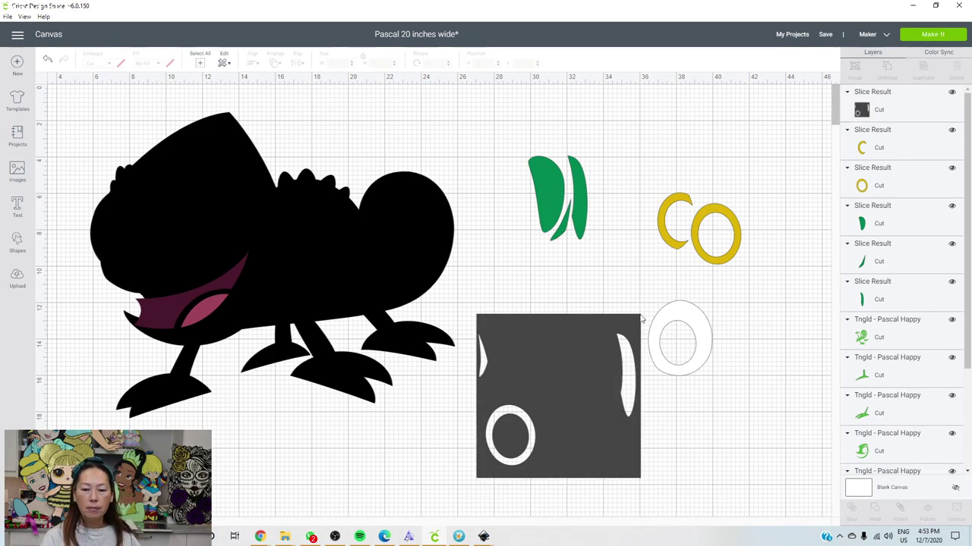
Separate the sliced white ring and white crescent from the dark grey square and place them by the yellow eye pieces.
drag(686, 311, 672, 349)
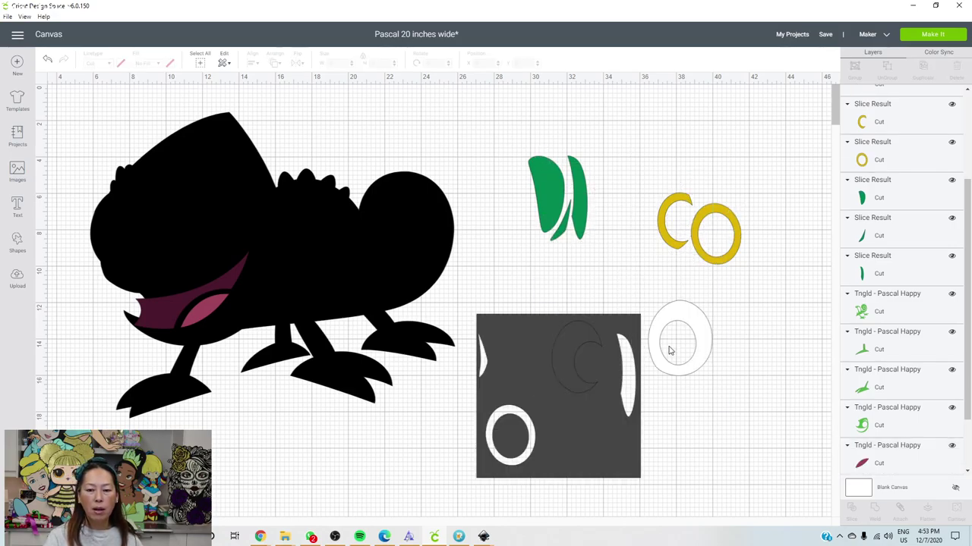
drag(703, 315, 702, 153)
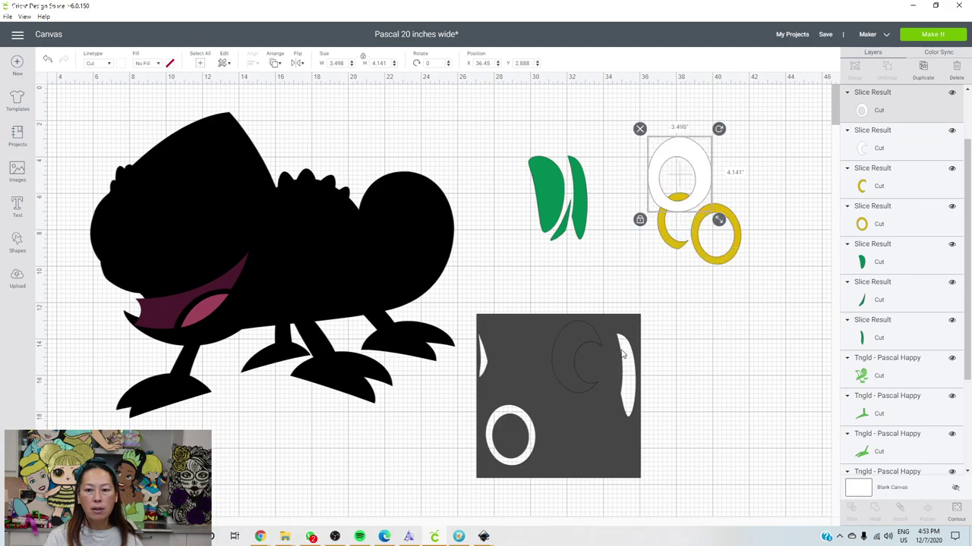
drag(611, 394, 614, 502)
drag(566, 355, 612, 192)
Move the maroon mouth off the chameleon to below the eye pieces and delete the leftover dark grey square.
drag(216, 307, 600, 265)
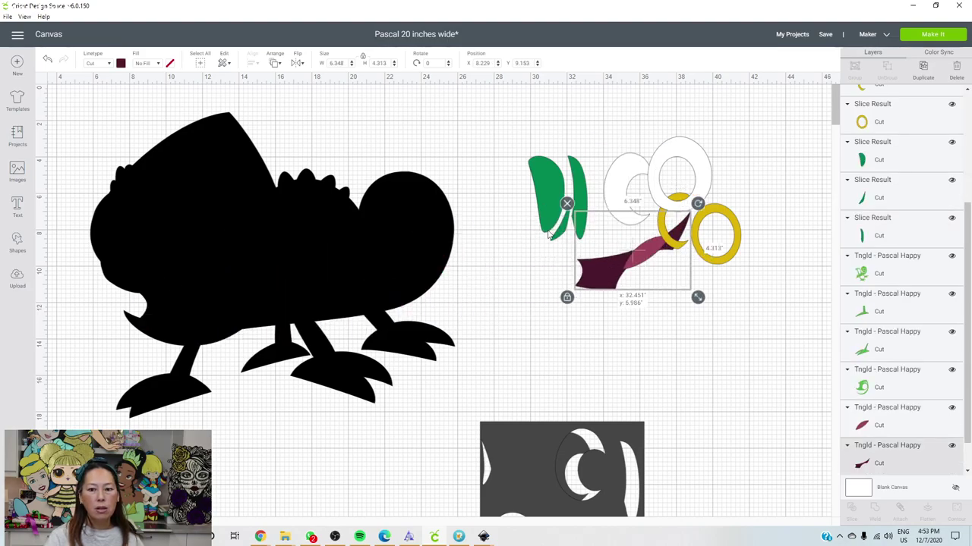
scroll(615, 257, down, 3)
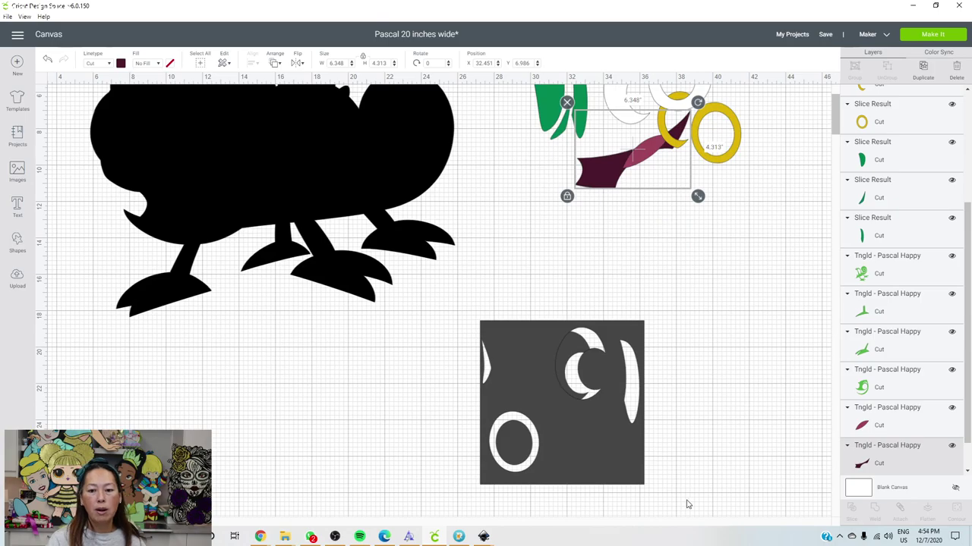
drag(687, 501, 516, 336)
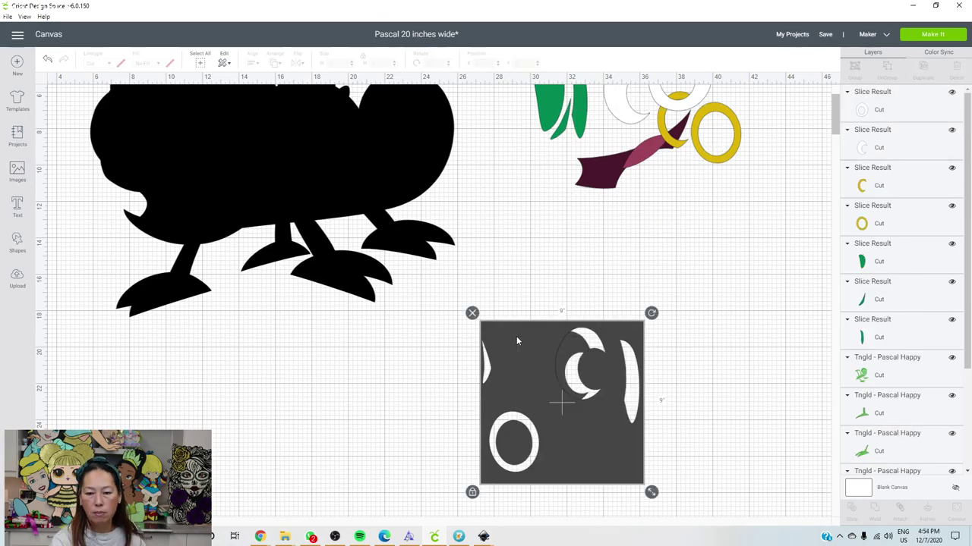
key(Delete)
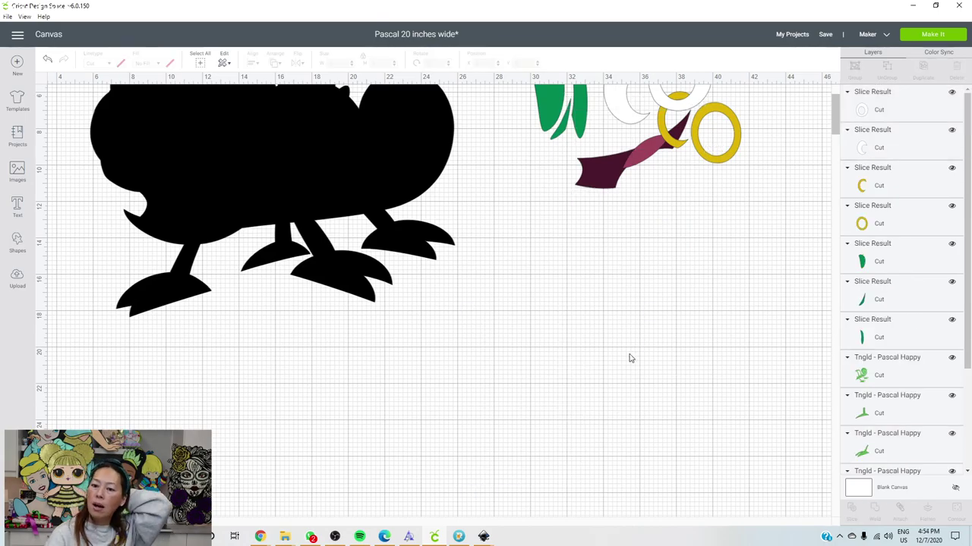
Add a square shape to the canvas beside the black chameleon silhouette and set its width to 11 inches.
scroll(440, 250, left, 2)
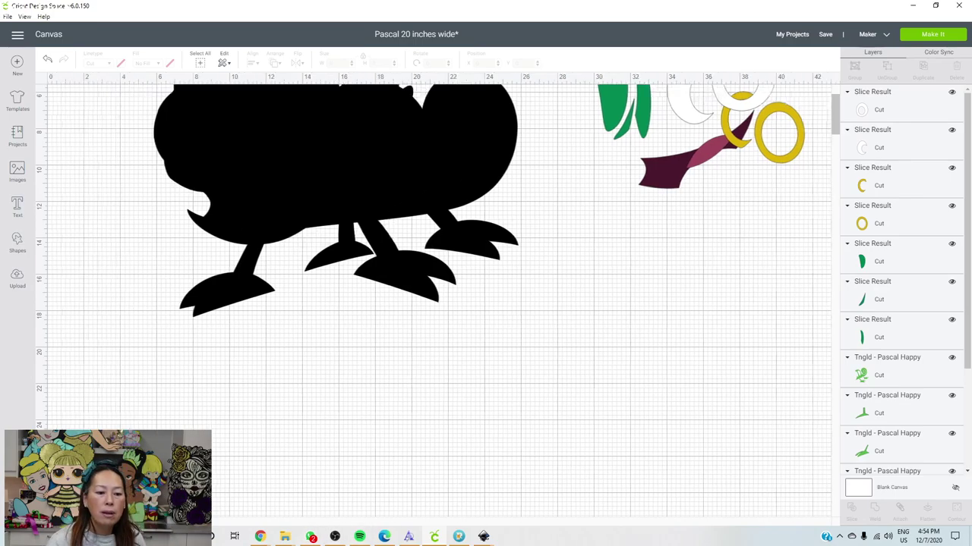
scroll(332, 332, up, 3)
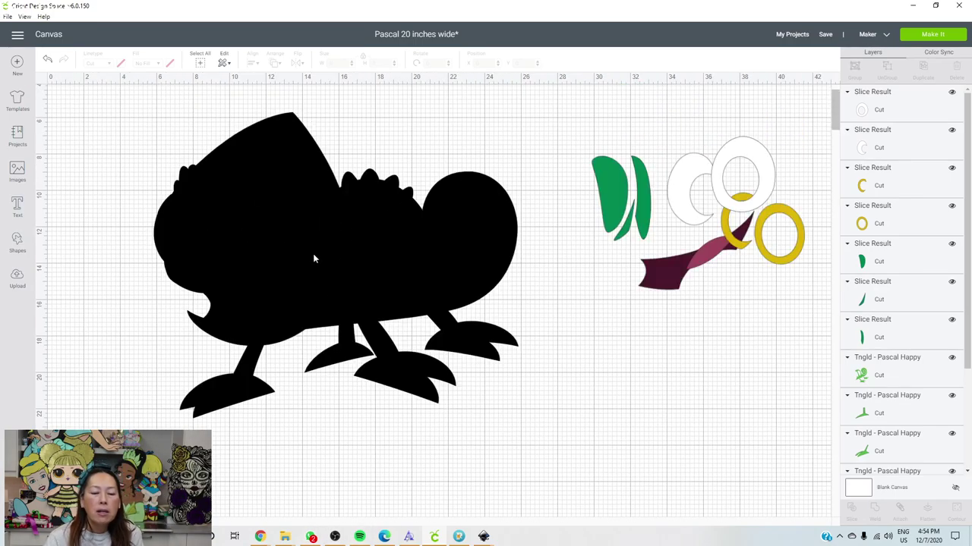
click(335, 244)
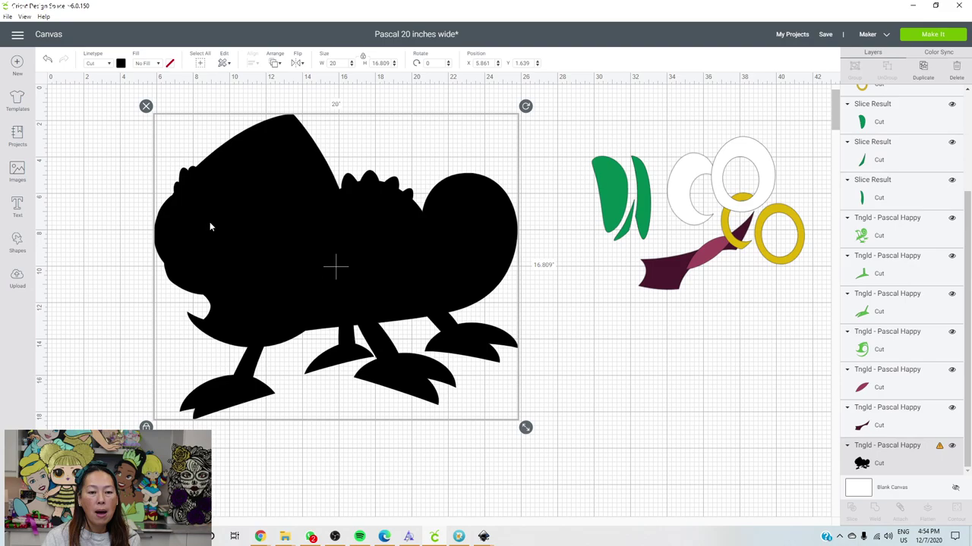
click(16, 245)
click(61, 175)
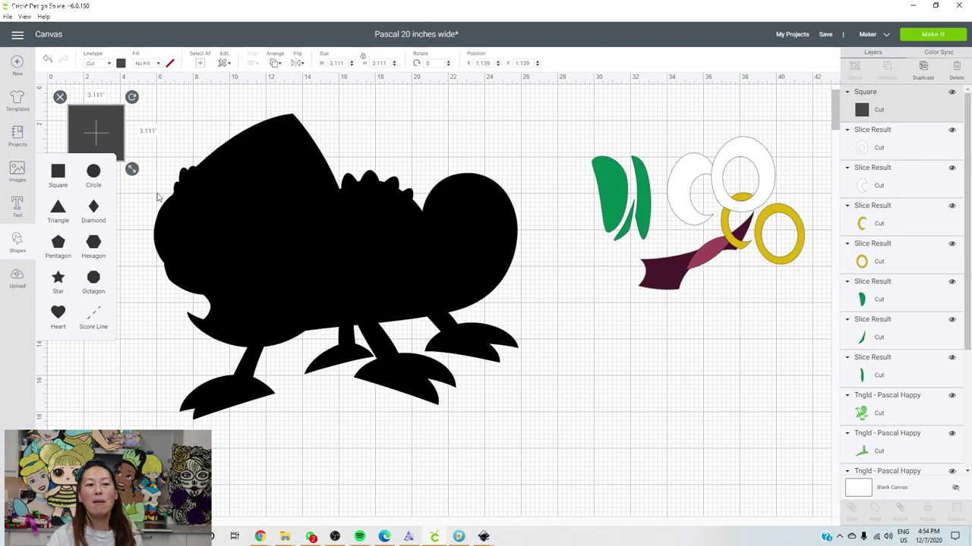
click(105, 128)
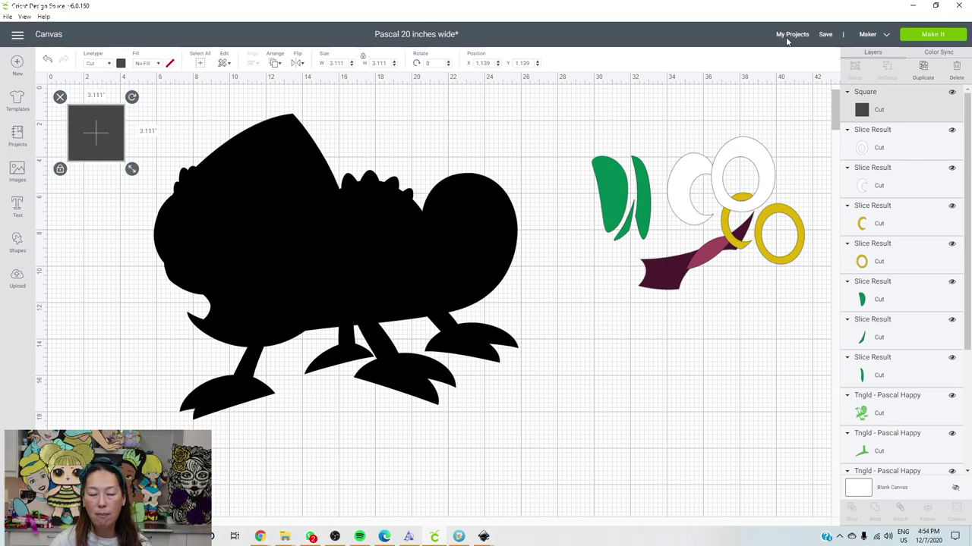
click(336, 63)
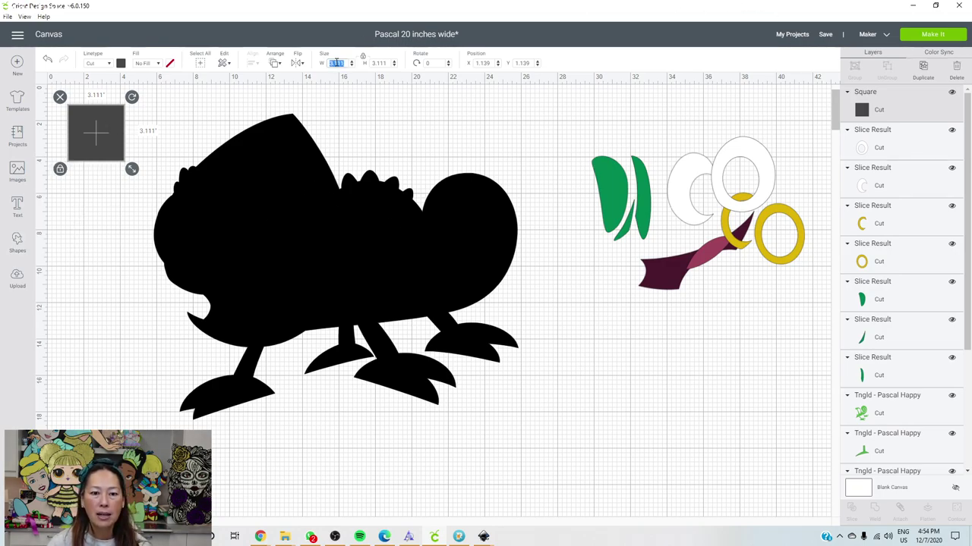
text(11)
key(Tab)
Place the 11-inch square over the head end of the black silhouette at position X 5, Y 1.
drag(156, 199, 188, 209)
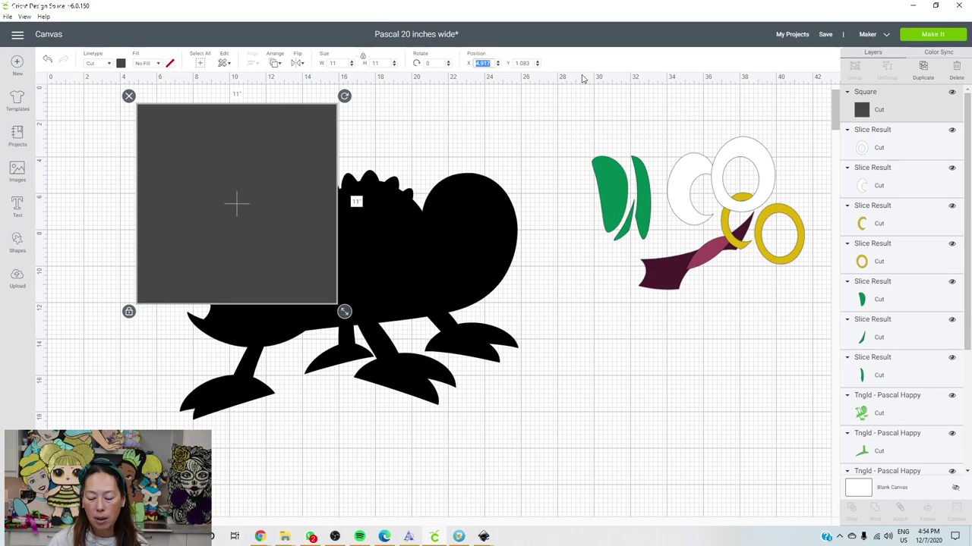
text(5)
key(Tab)
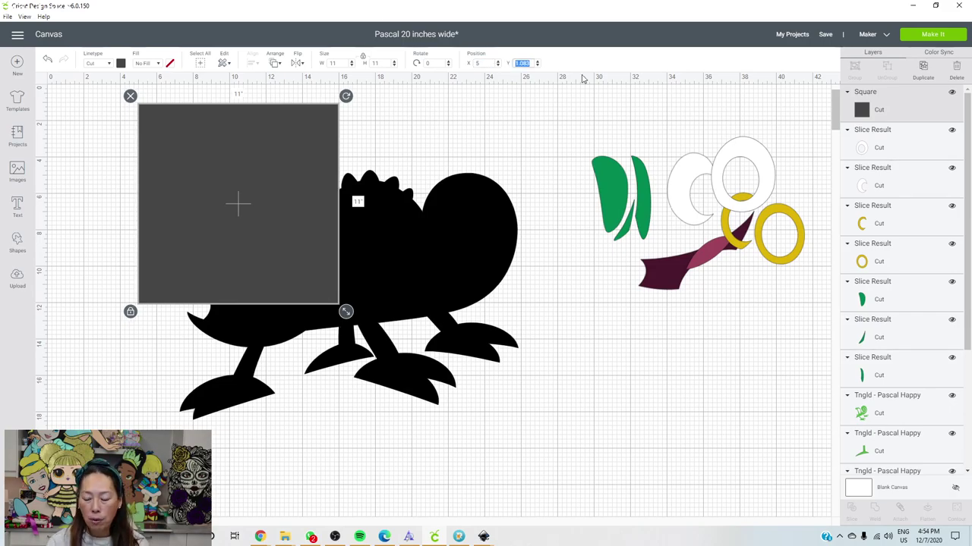
text(1)
key(Return)
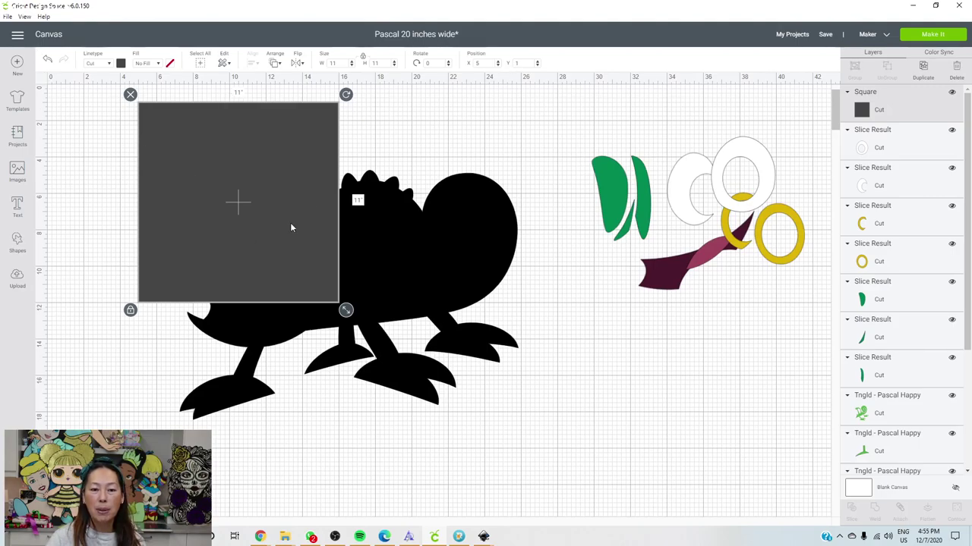
Duplicate the 11-inch square and place the copy edge to edge with the original at X 16, Y 1.
click(922, 72)
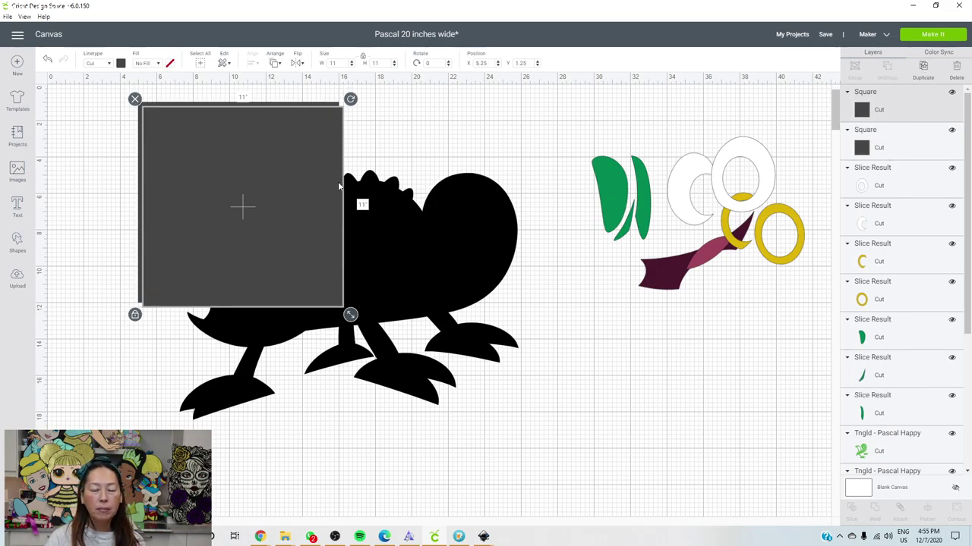
drag(228, 158, 426, 154)
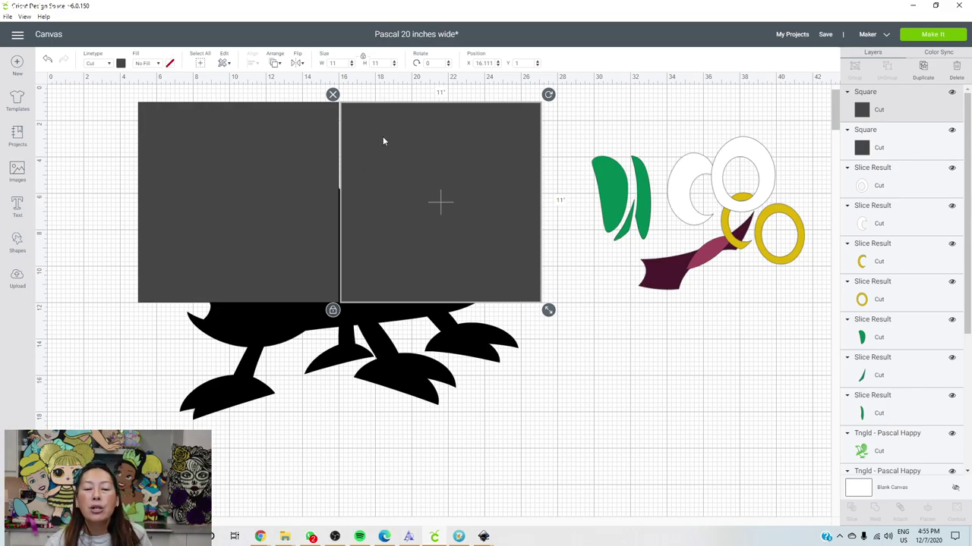
click(488, 62)
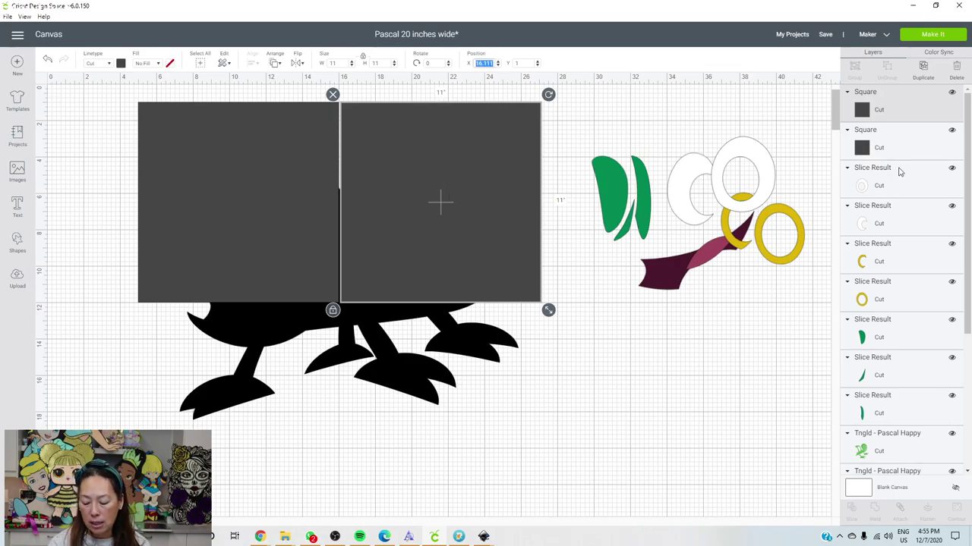
text(16)
key(Tab)
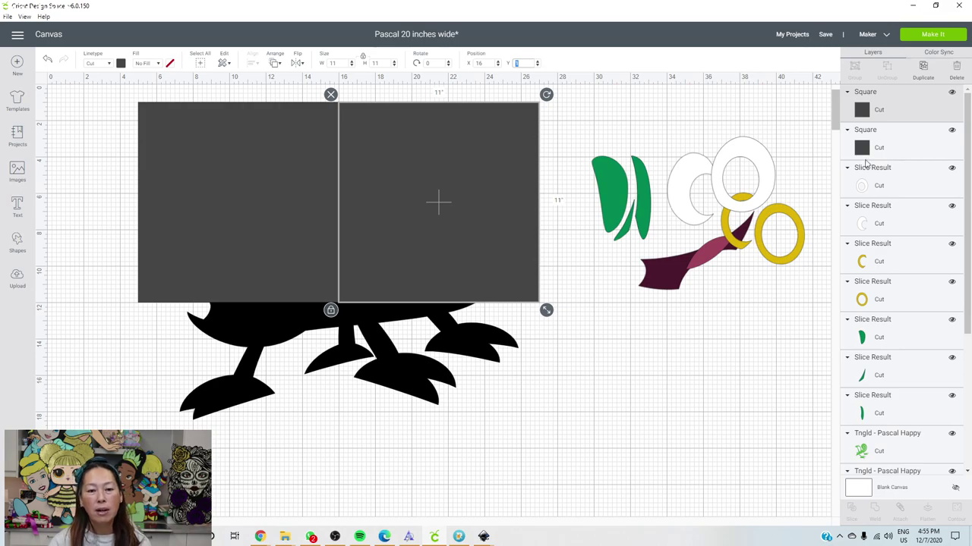
Duplicate both squares together and position the copied pair directly below the originals at X 5, Y 12.
click(184, 148)
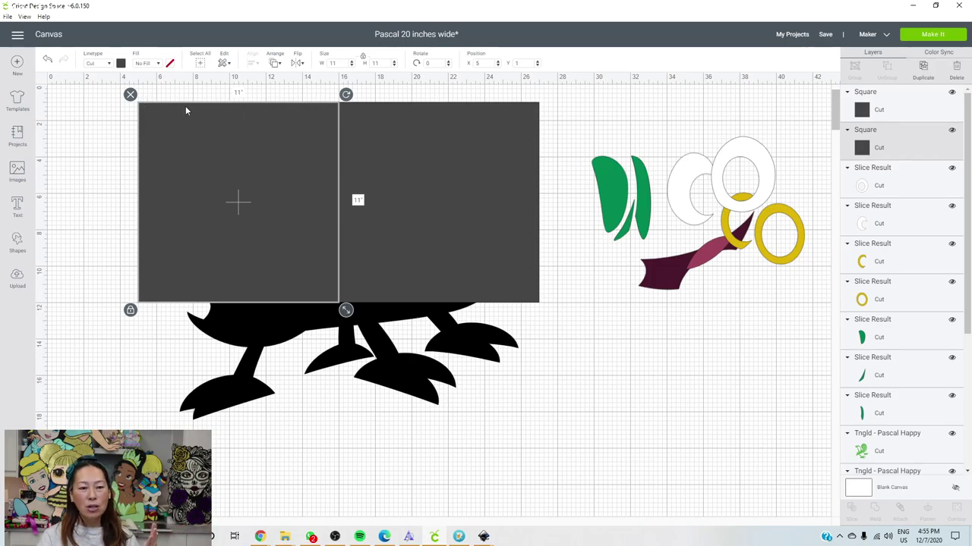
click(388, 122)
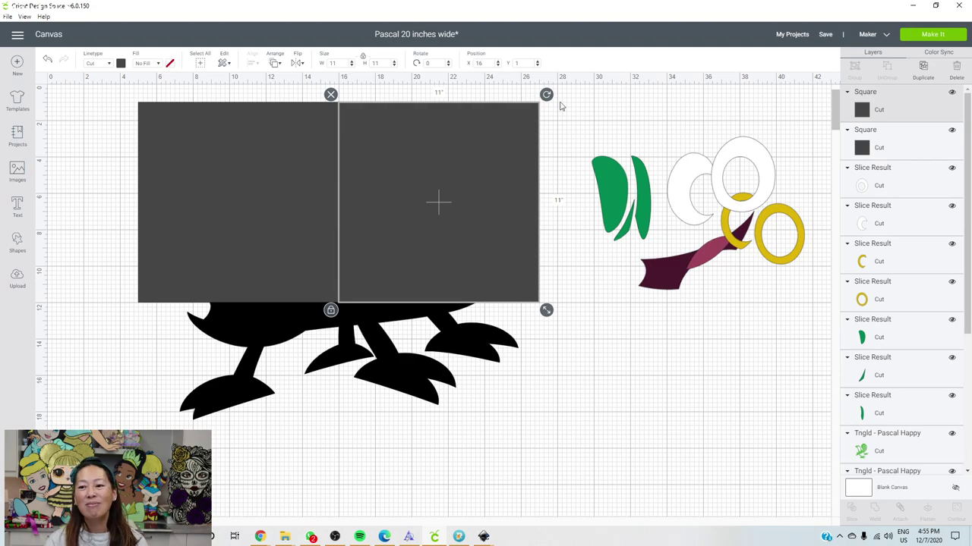
shift+click(898, 148)
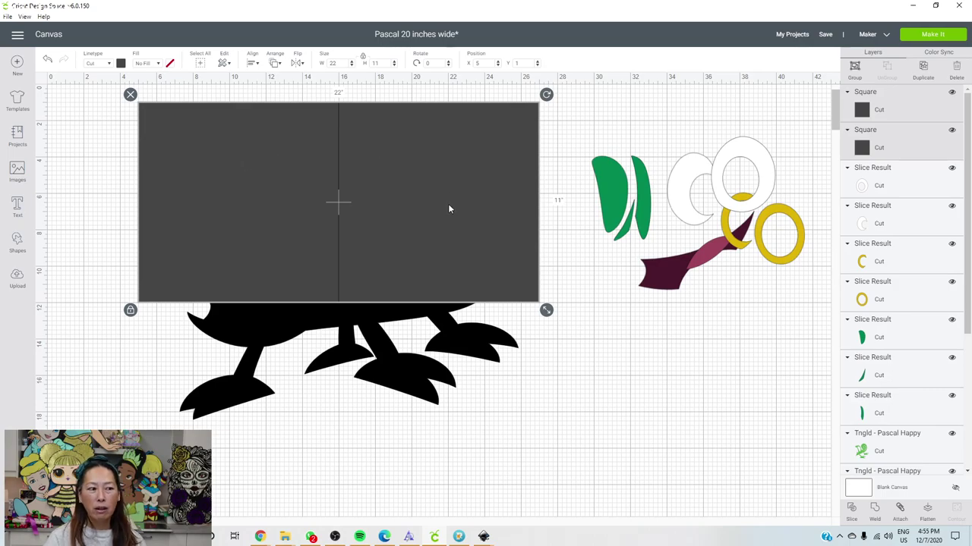
key(ctrl+d)
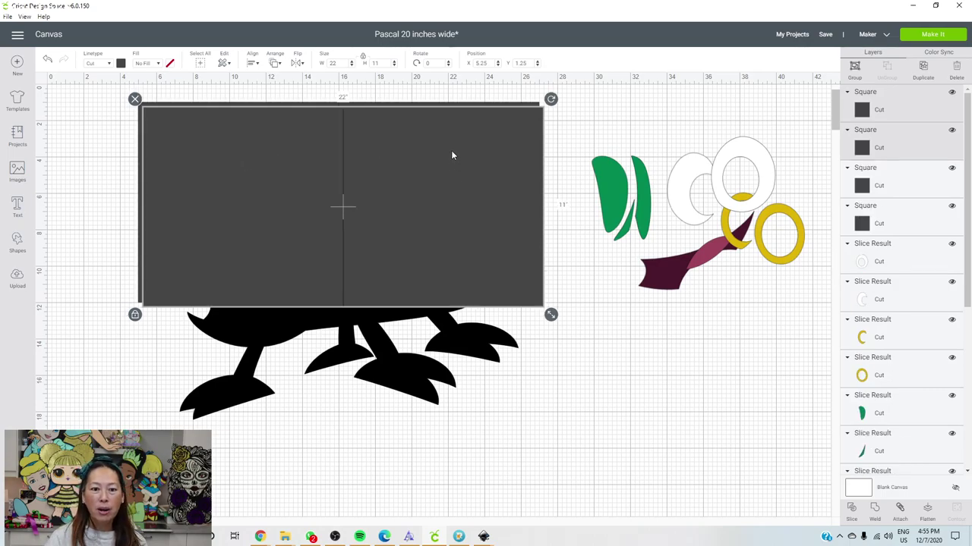
drag(451, 155, 448, 349)
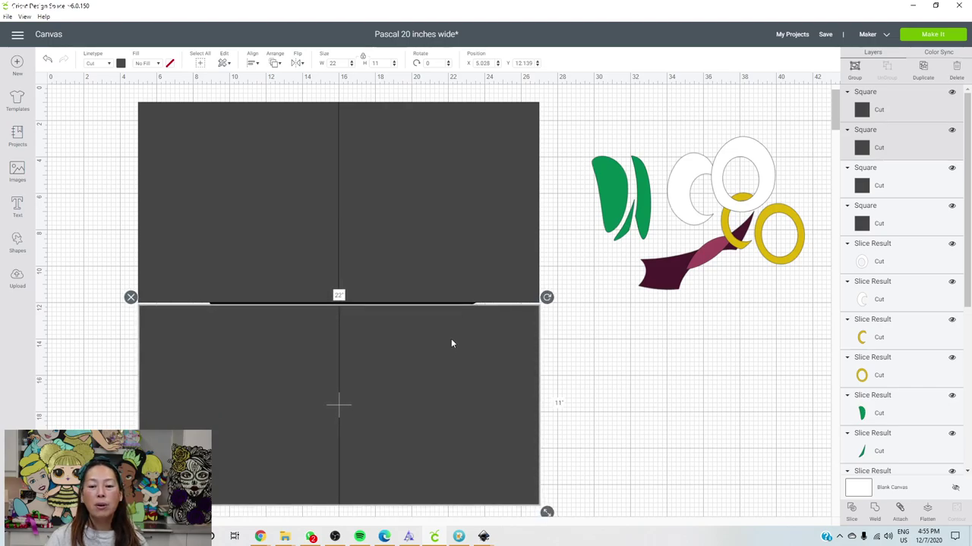
click(492, 64)
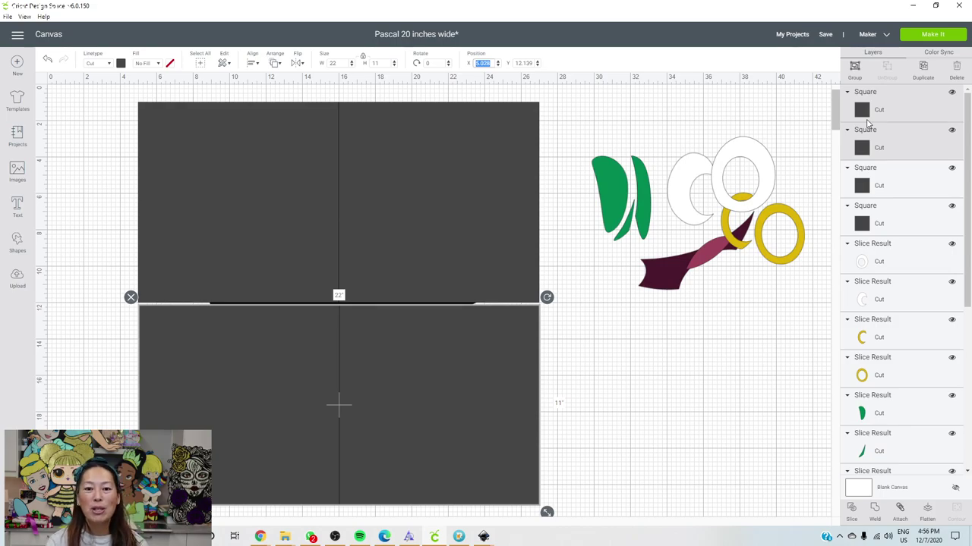
text(5)
key(Tab)
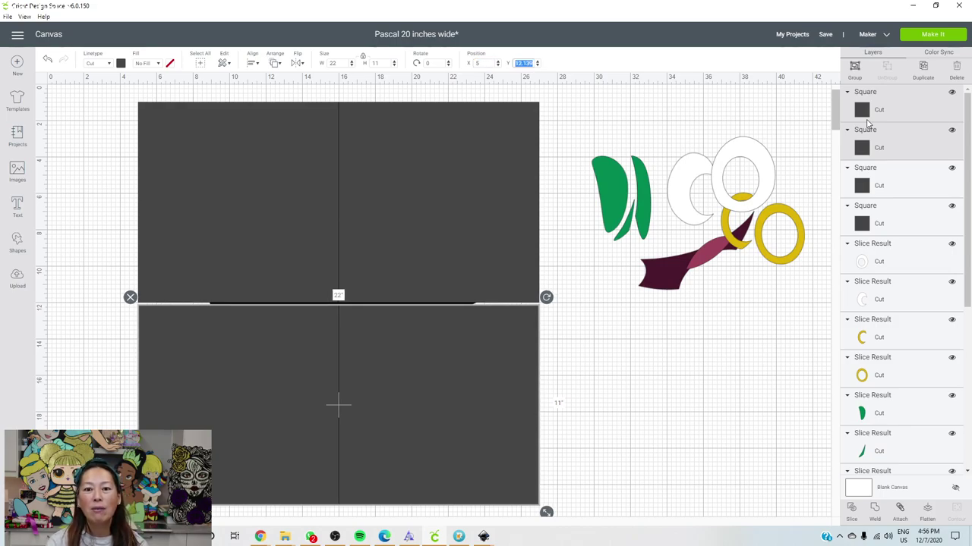
text(12)
key(Return)
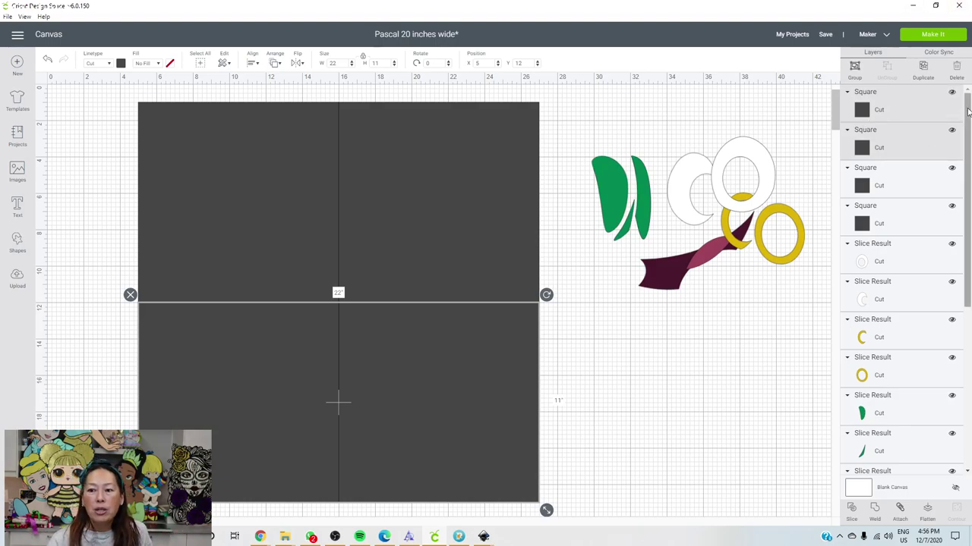
Send the black chameleon silhouette to the front and move it down over the four squares to about X 5.64, Y 3.58.
drag(965, 114, 970, 355)
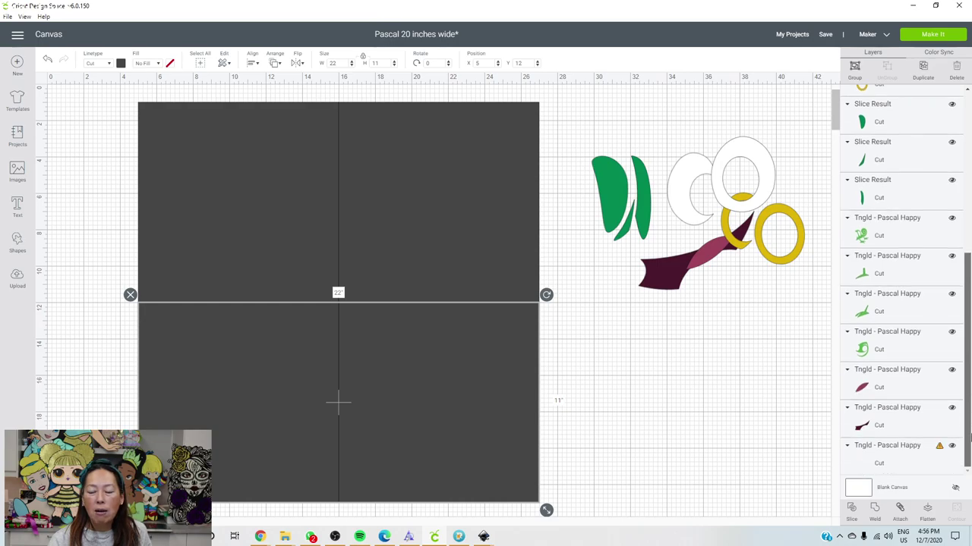
click(898, 466)
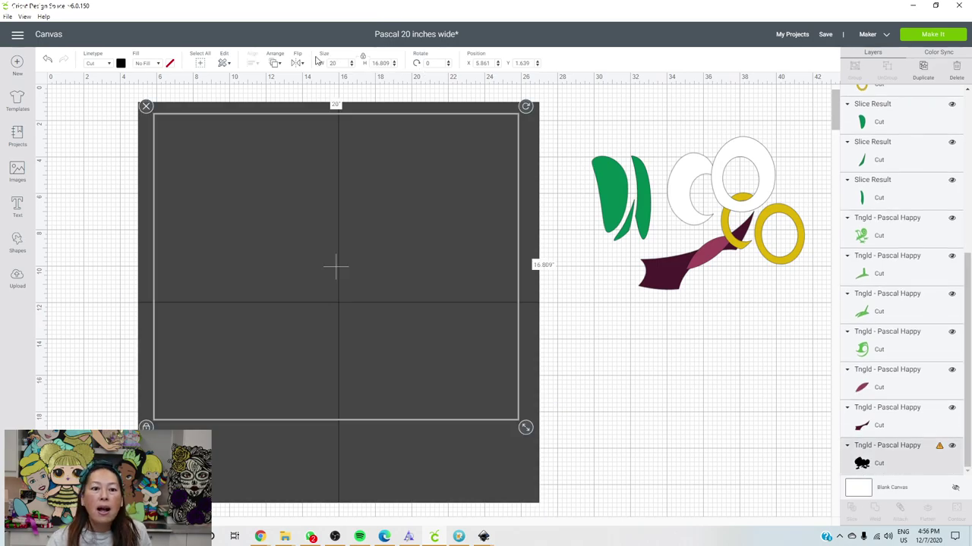
click(273, 67)
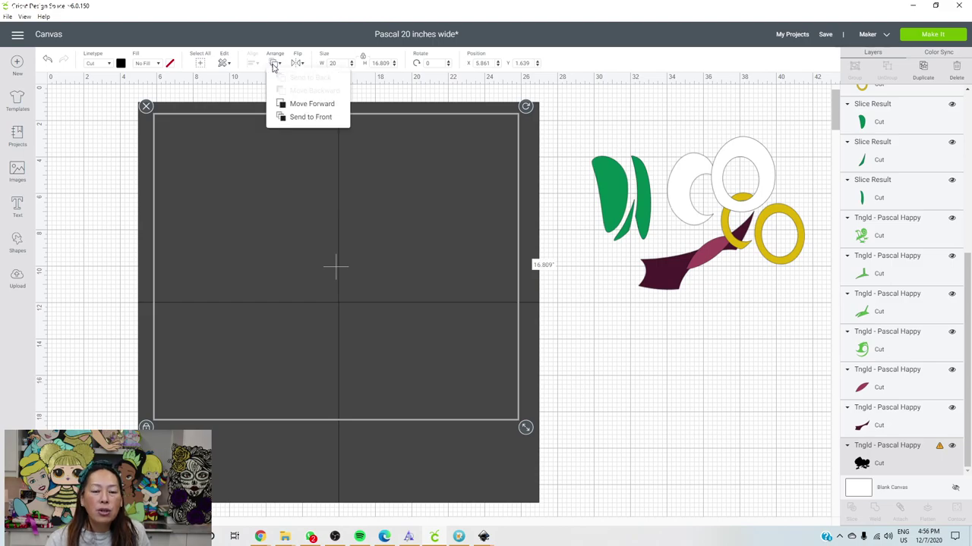
click(296, 115)
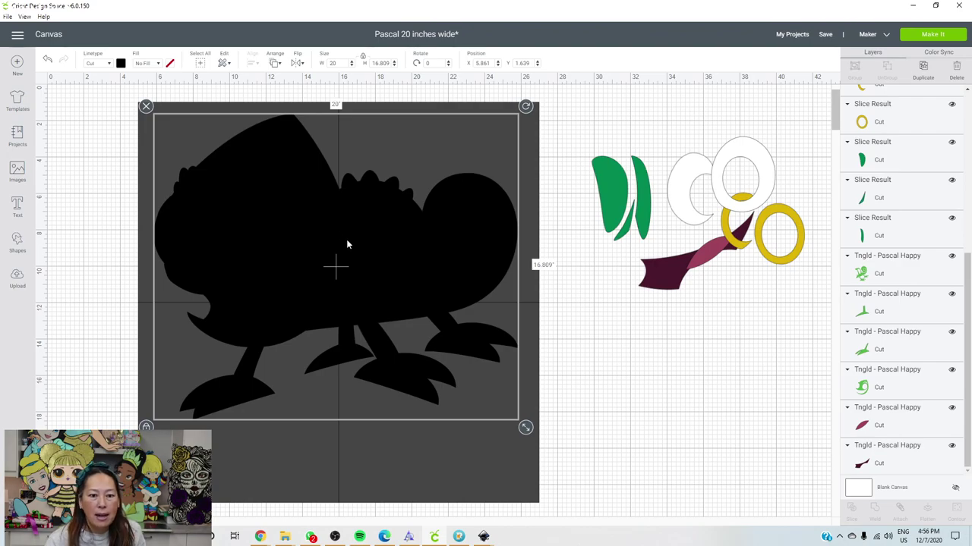
drag(380, 256, 375, 296)
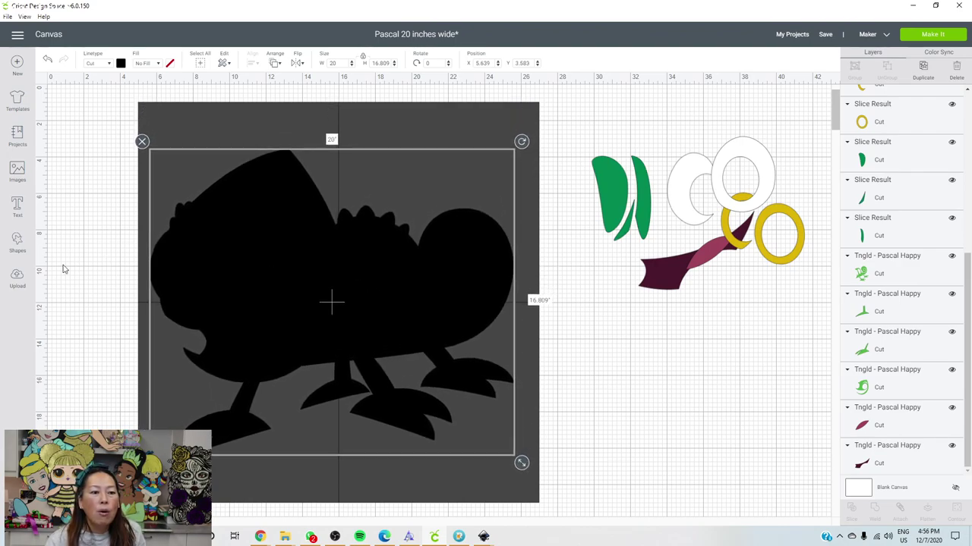
Search the Cricut images for "pascal" and insert the open-mouthed happy chameleon design onto the canvas.
click(17, 278)
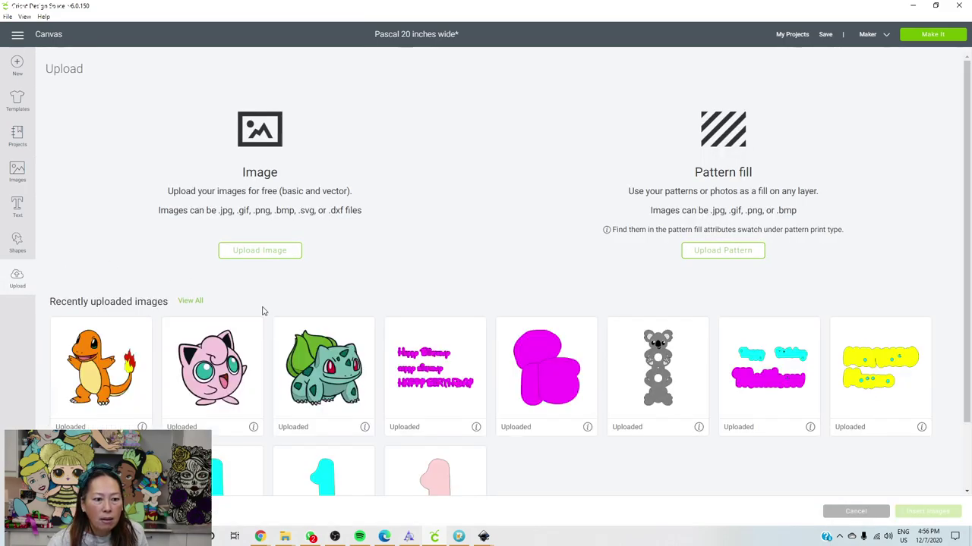
click(16, 171)
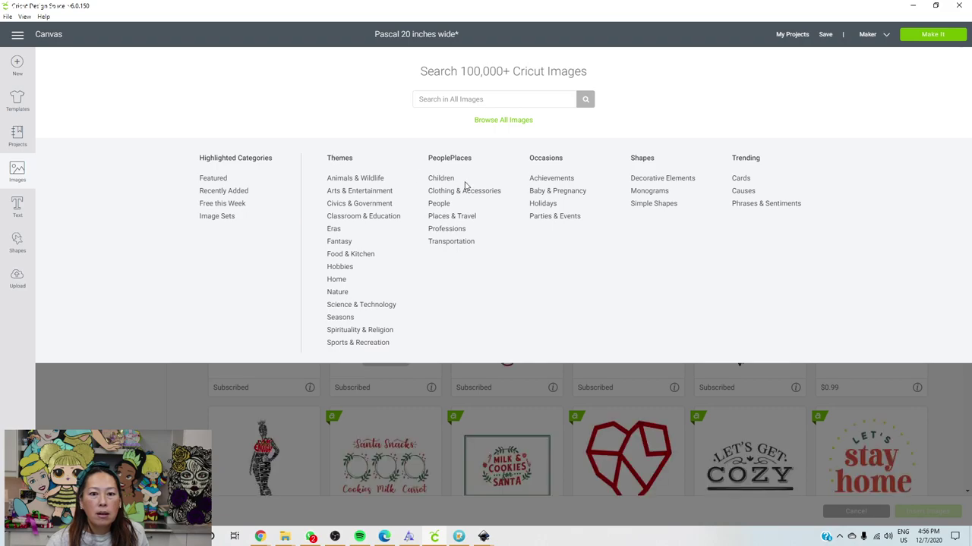
click(492, 99)
text(pascal)
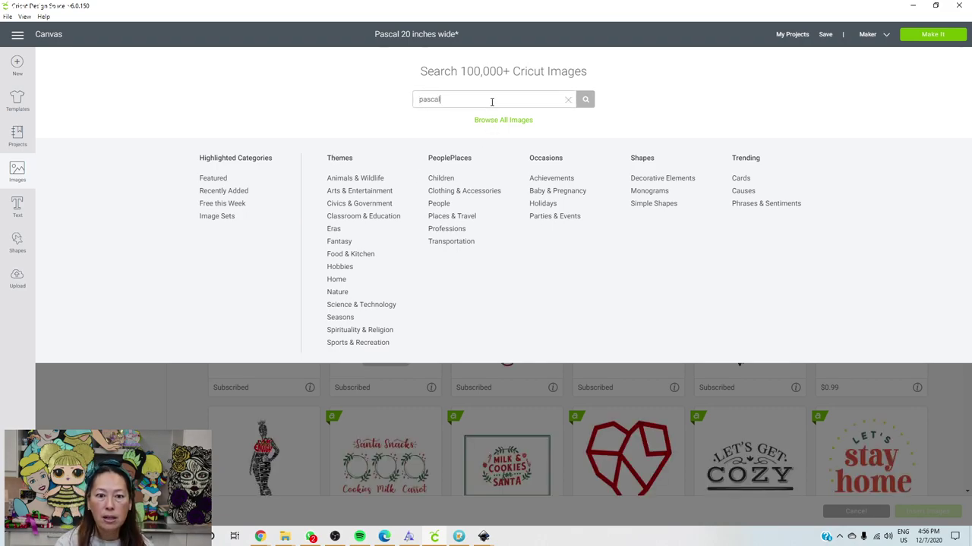
key(Return)
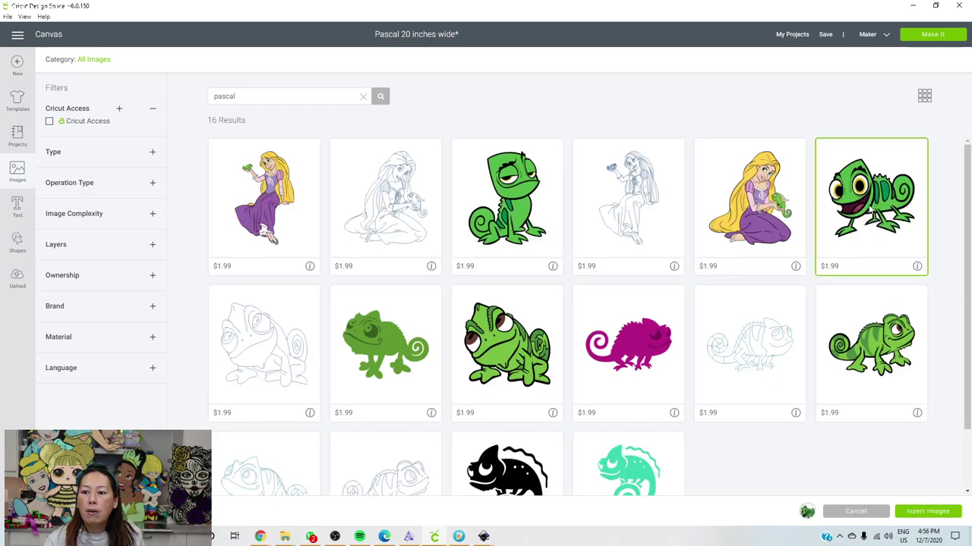
click(928, 511)
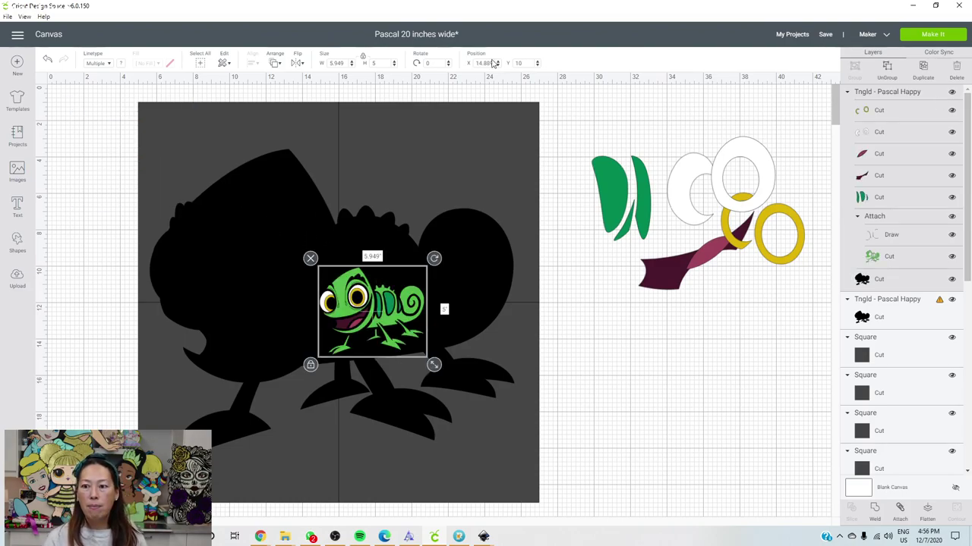
Set the inserted chameleon's width to 20 inches and lay it over the black silhouette at about X 5.67, Y 3.53.
click(338, 63)
text(20)
key(Tab)
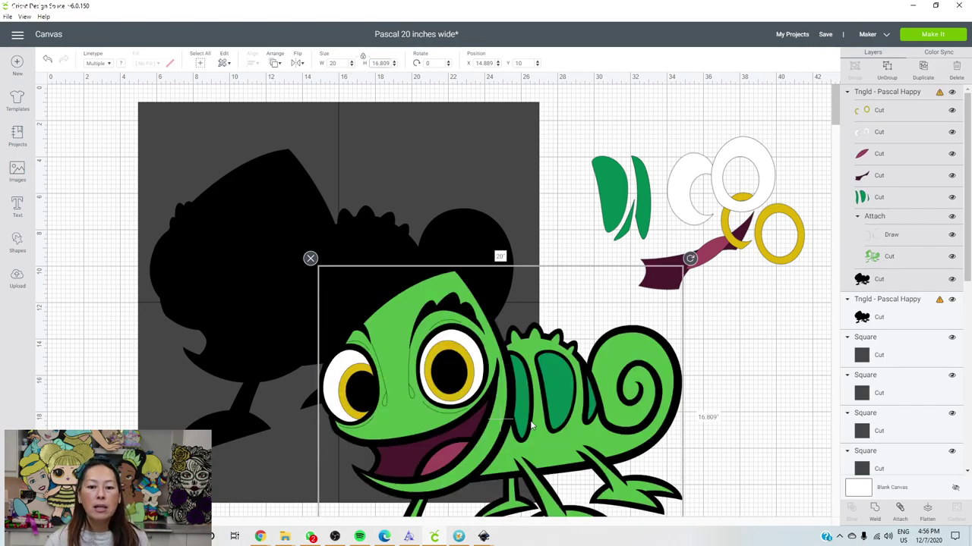
drag(486, 402, 362, 308)
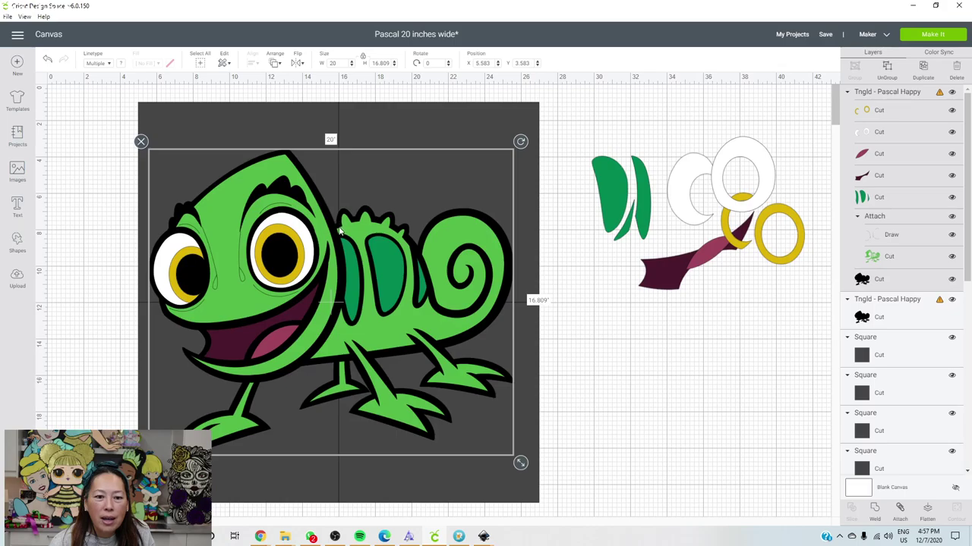
drag(438, 267, 438, 262)
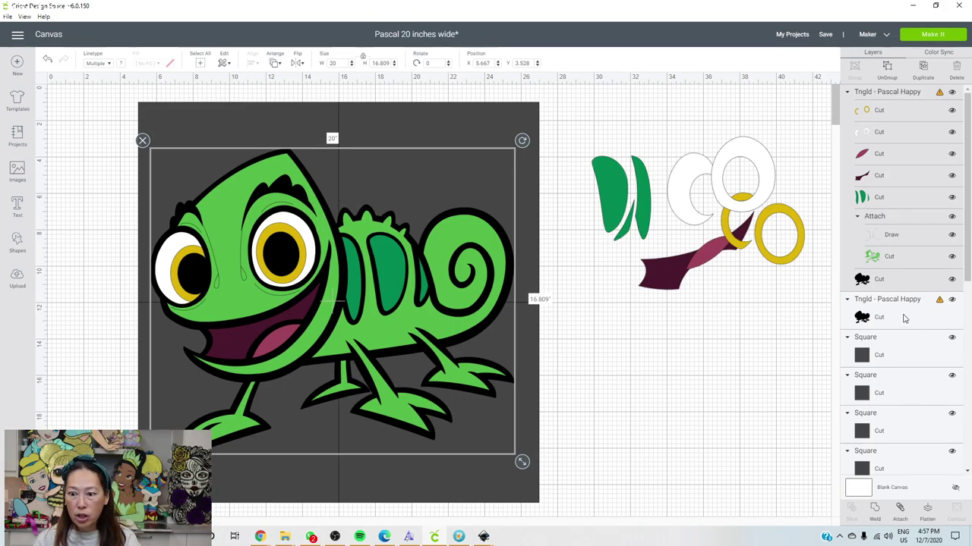
Centre the full-colour chameleon and the black silhouette on each other and group the two designs.
shift+click(869, 318)
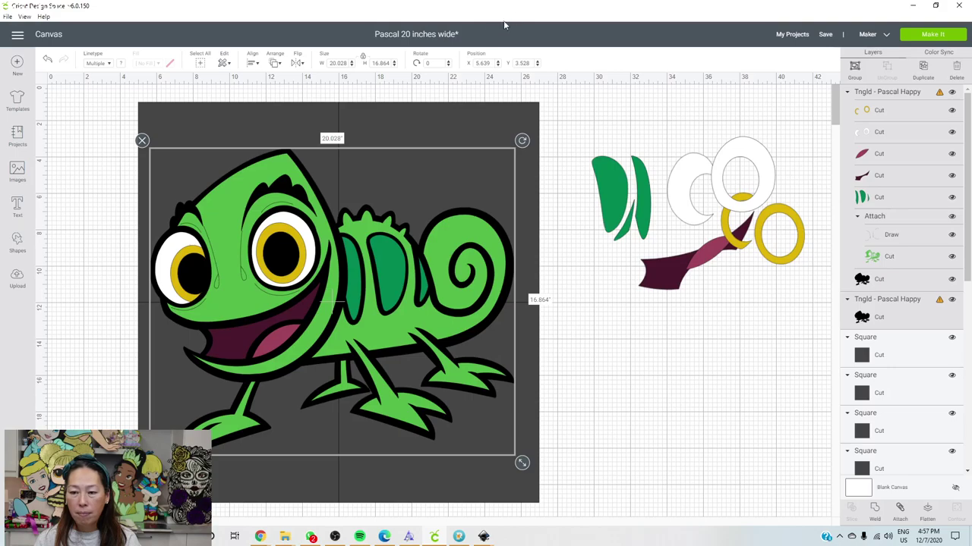
click(258, 66)
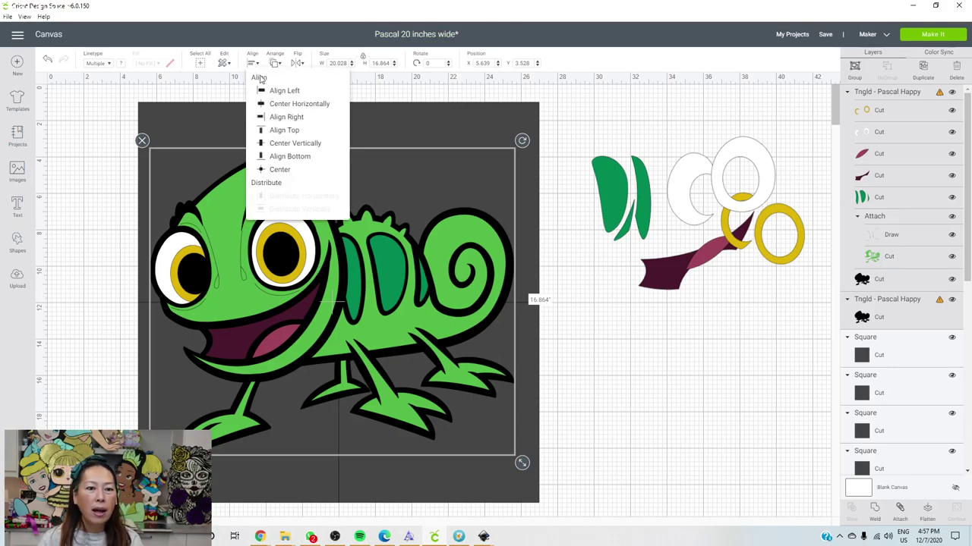
click(269, 168)
text(20)
key(Return)
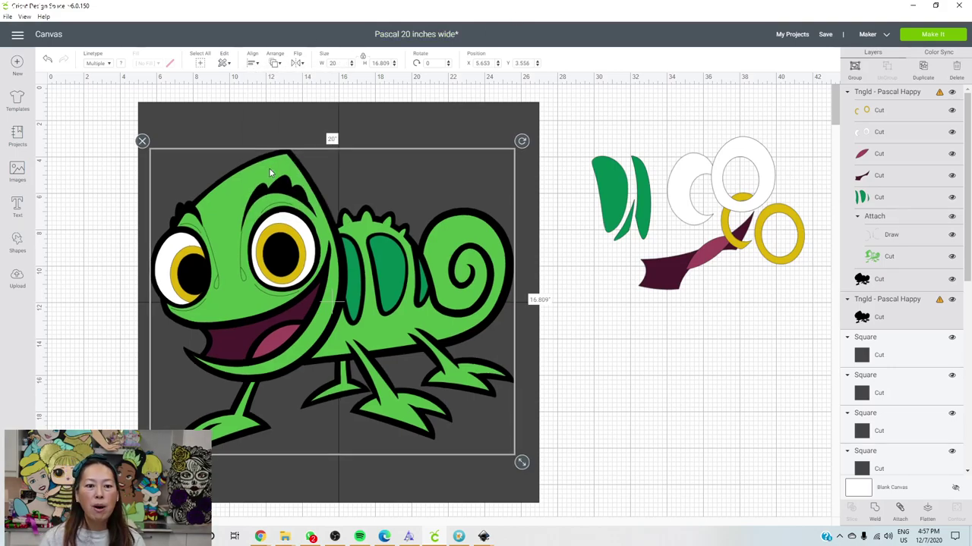
click(855, 67)
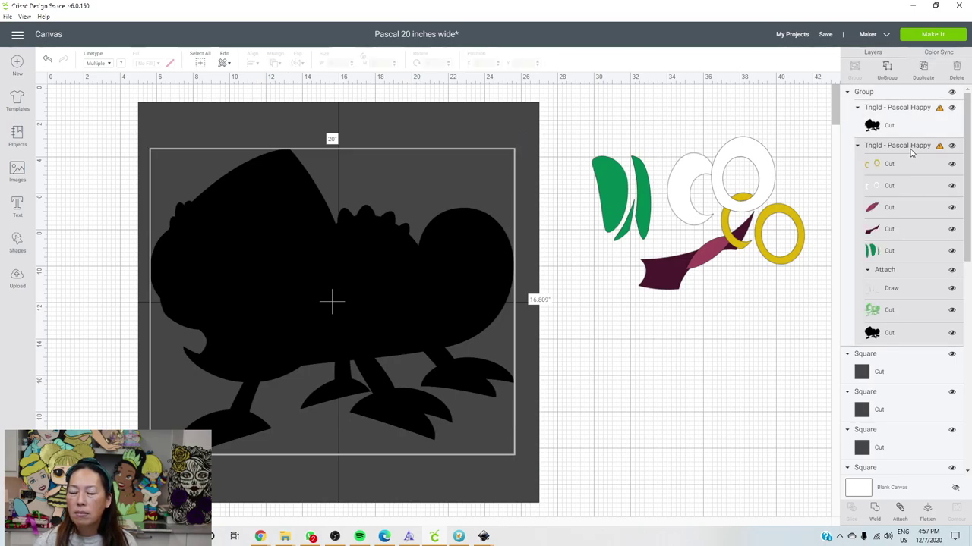
Try flattening the grouped chameleon and silhouette into one layer and shifting it over the squares.
click(928, 514)
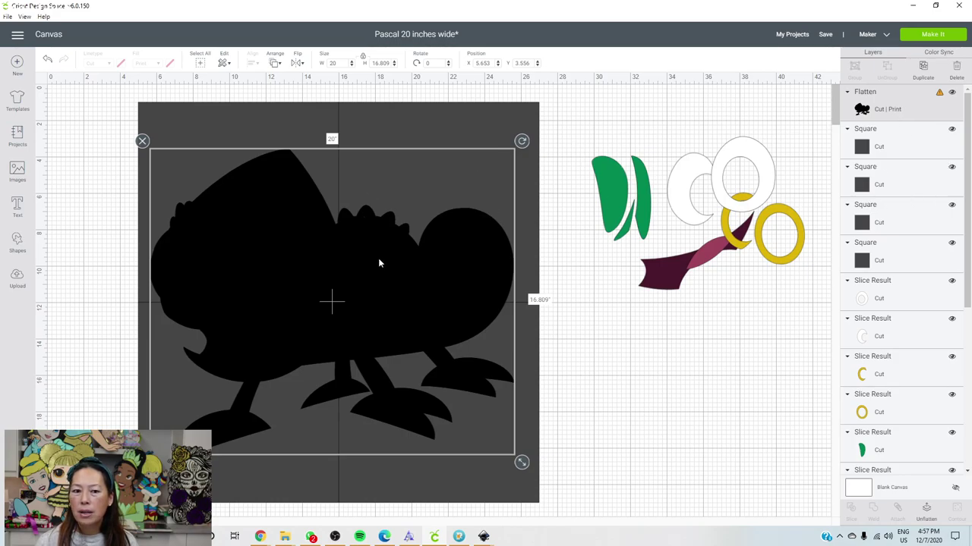
drag(380, 263, 350, 257)
key(ctrl+z)
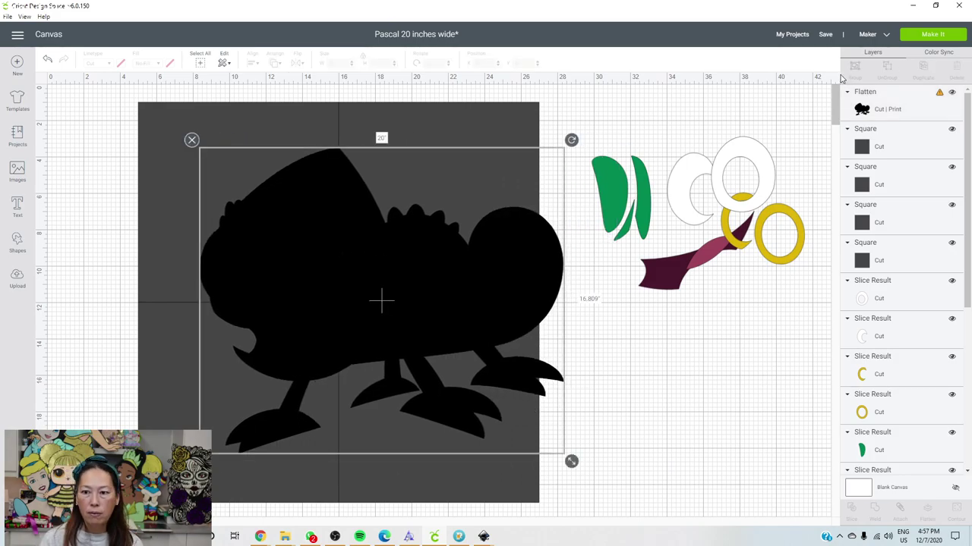
key(ctrl+z)
key(ctrl+z)
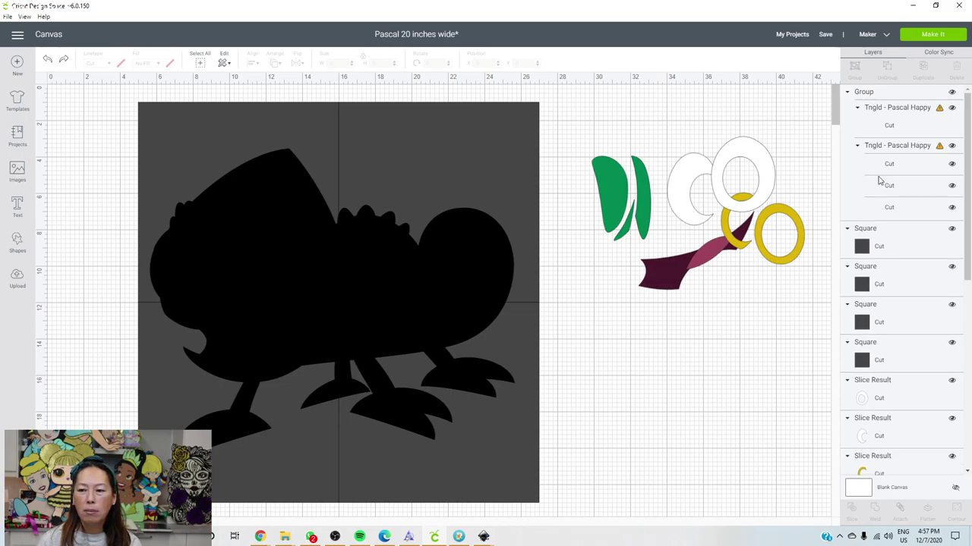
Ungroup the two chameleon designs and send the full-colour one to the front of the black silhouette.
click(889, 91)
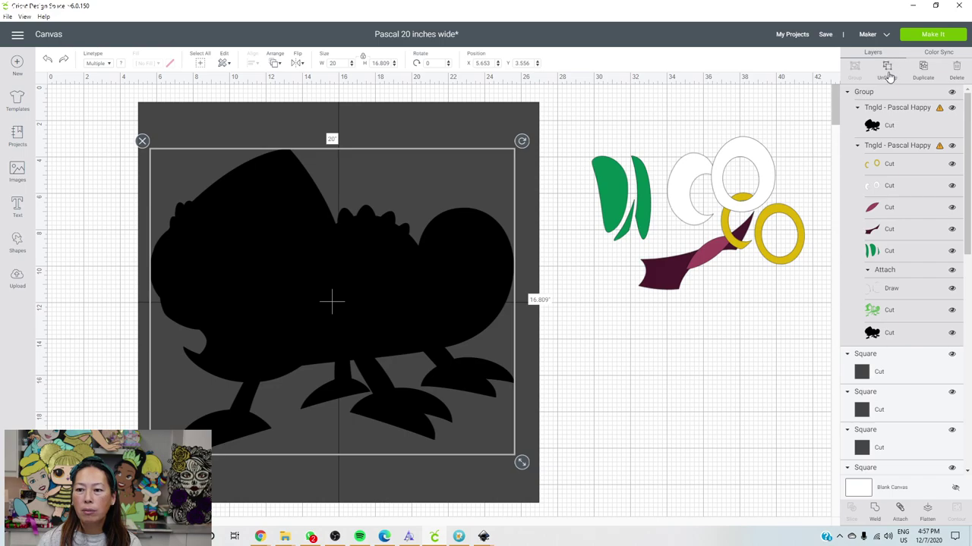
click(890, 71)
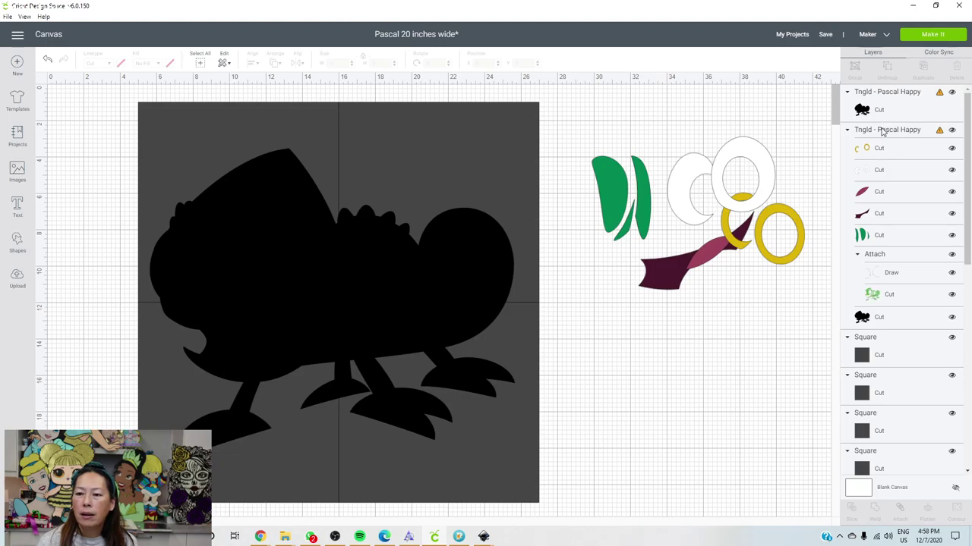
click(883, 130)
click(275, 63)
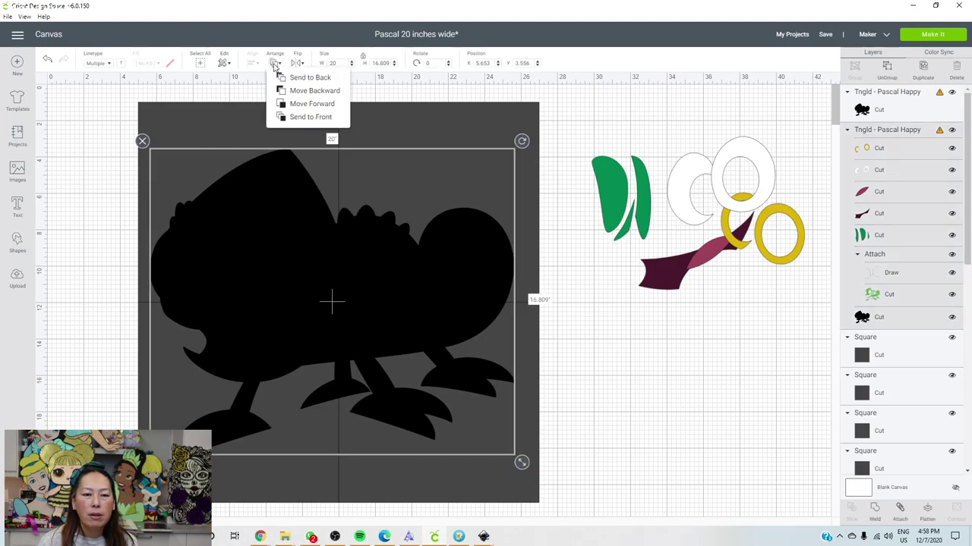
click(298, 118)
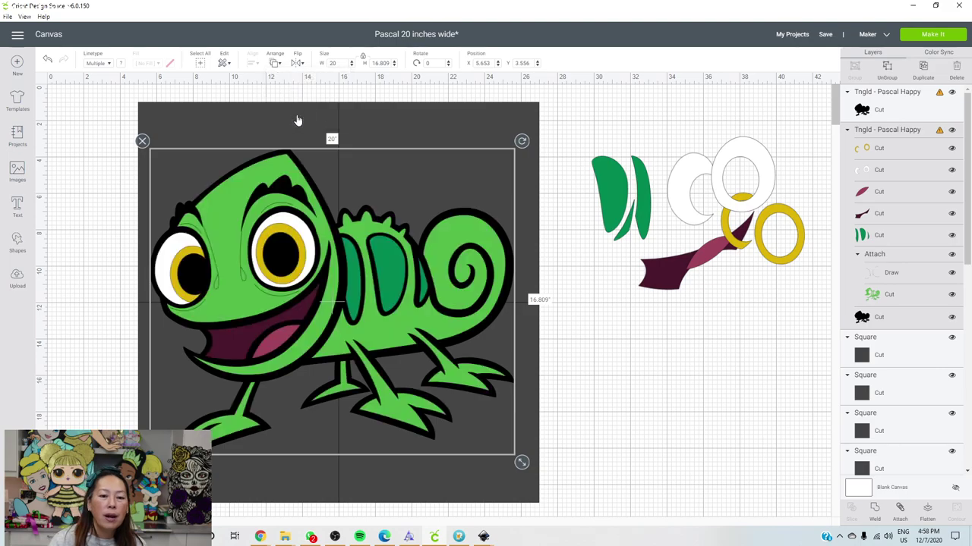
Try shifting the full-colour chameleon over the squares to about X 5.29, Y 3.06.
mouse_move(312, 256)
mouse_down()
mouse_move(322, 255)
mouse_move(301, 253)
mouse_up()
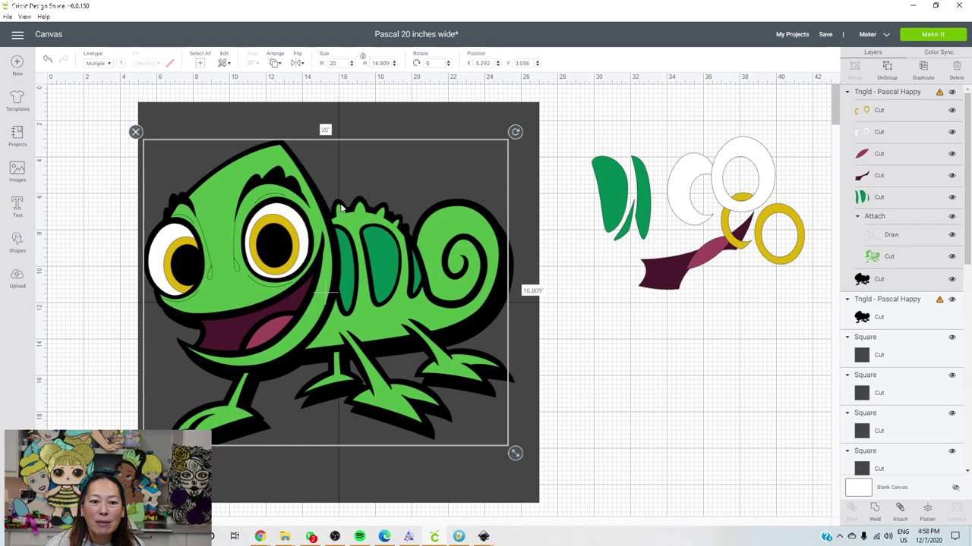
drag(344, 229, 347, 229)
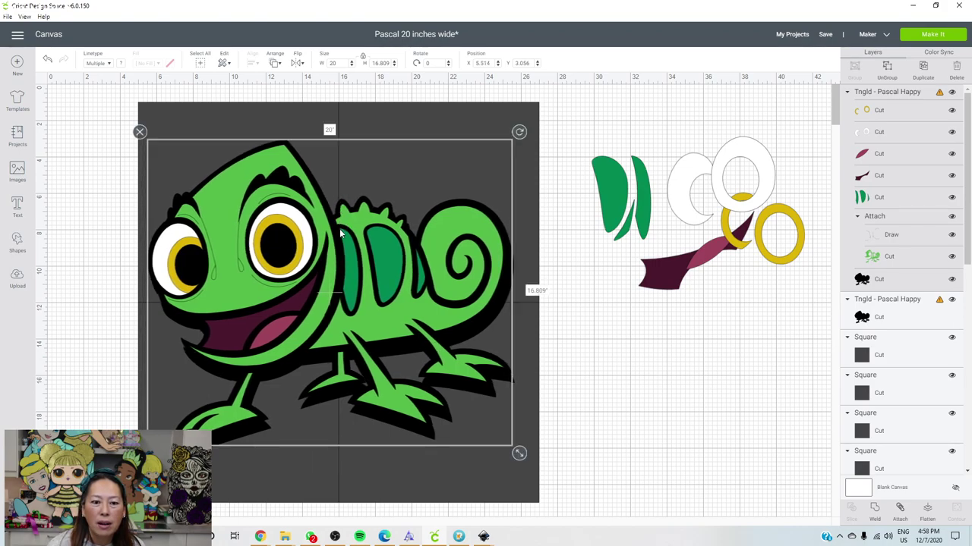
key(ctrl+z)
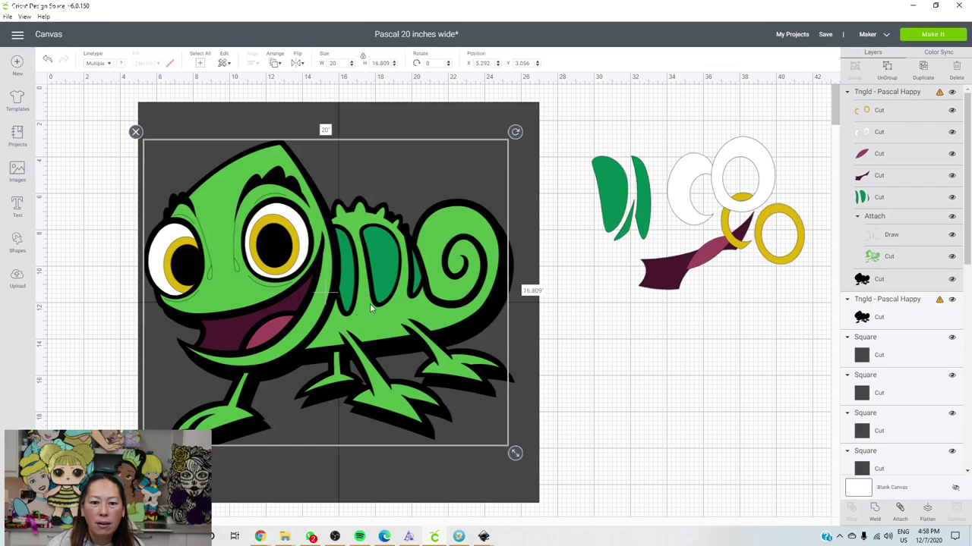
Clear the squares by moving the full-colour chameleon to about X 22.13, Y 5.83 and the black silhouette to about X 29.07, Y 16.72.
drag(401, 284, 398, 284)
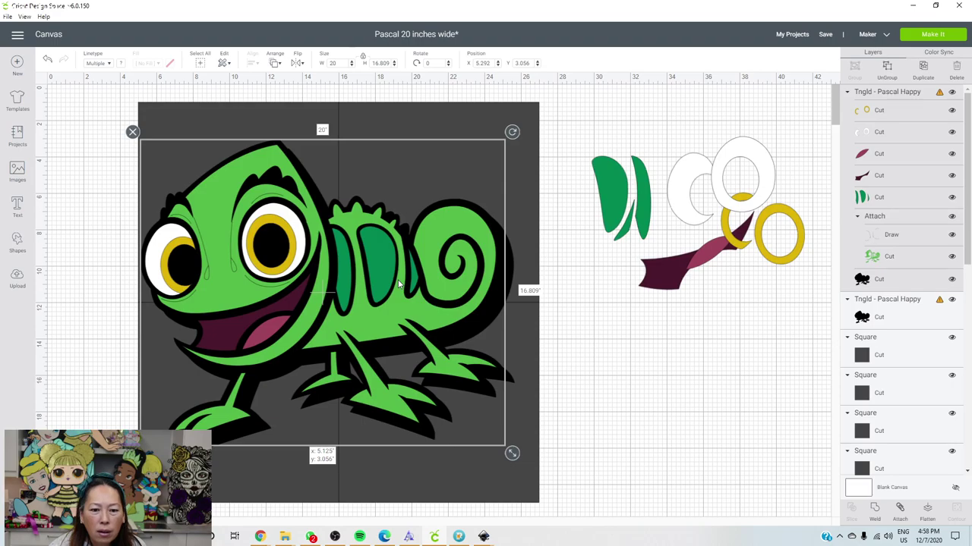
drag(398, 284, 592, 313)
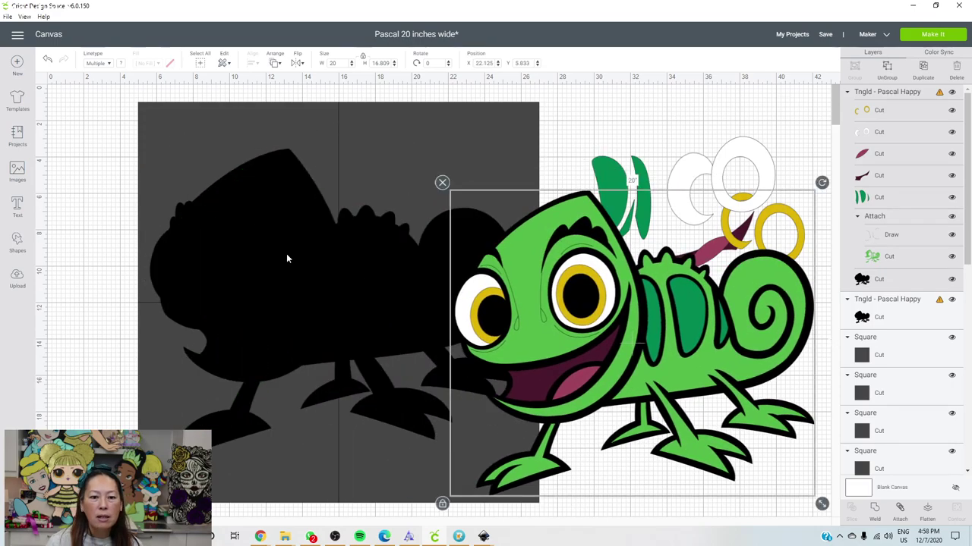
drag(286, 254, 720, 495)
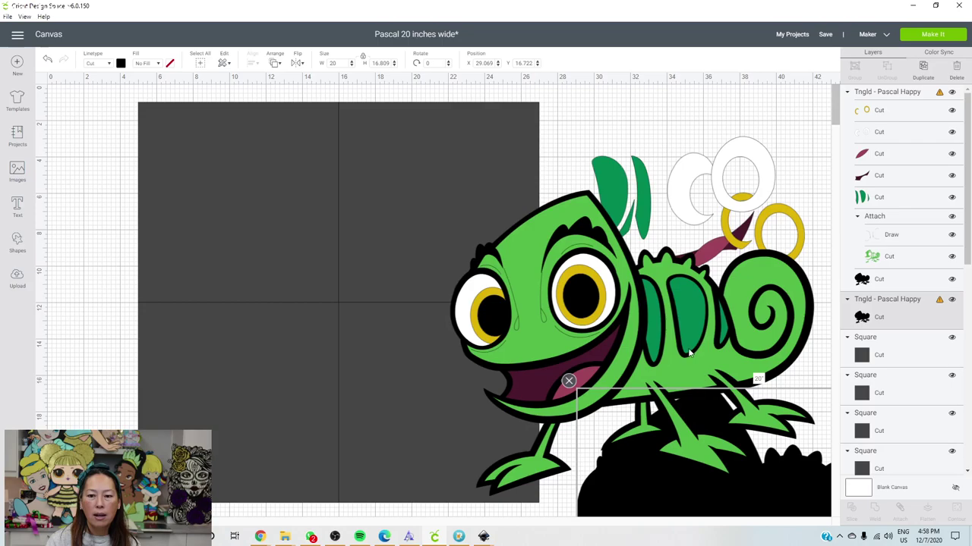
Place the full-colour chameleon alone over the four squares at about X 5.38, Y 3.75.
drag(687, 345, 387, 305)
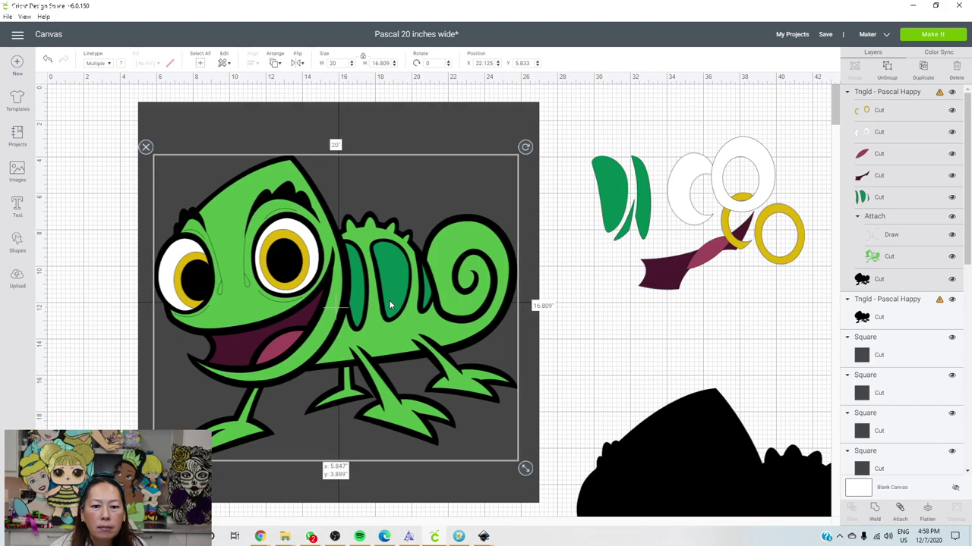
drag(387, 305, 397, 304)
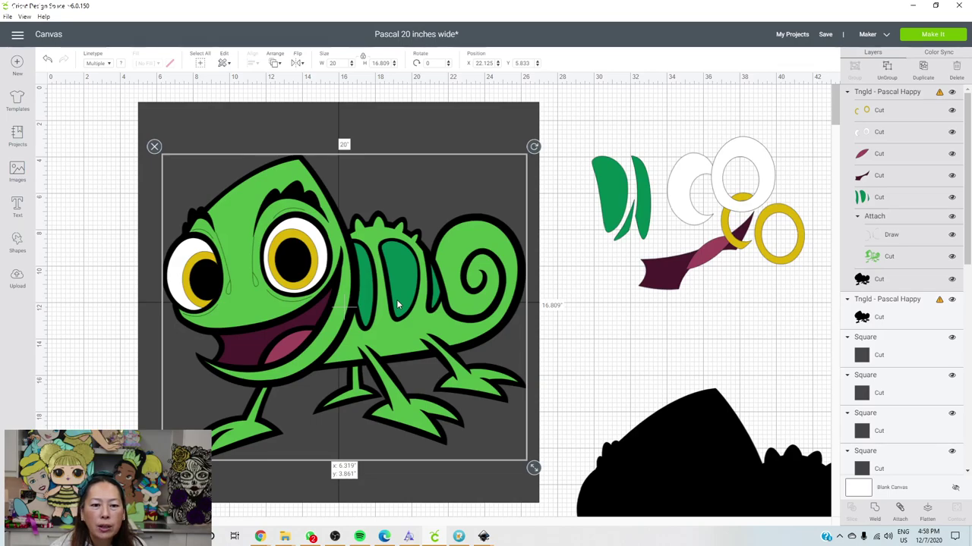
drag(397, 304, 376, 304)
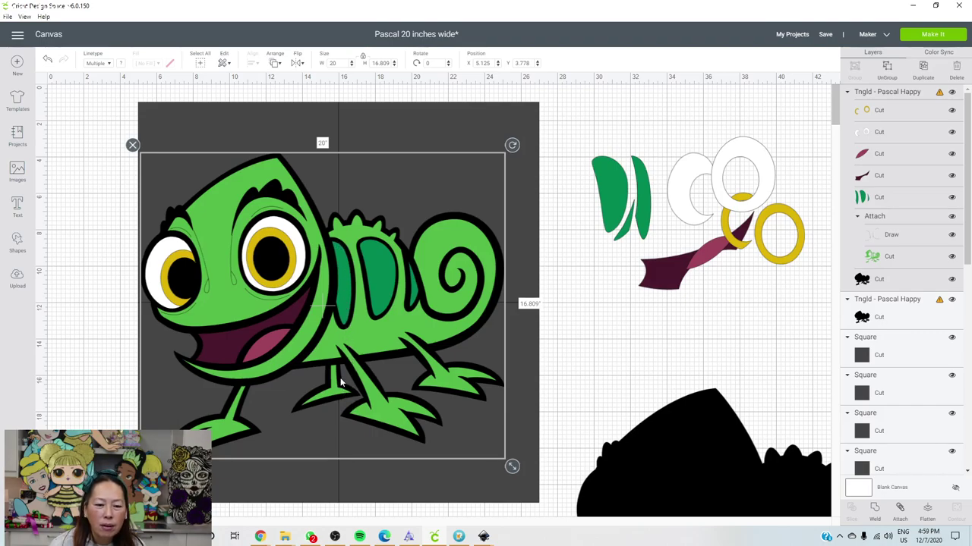
drag(363, 335, 367, 334)
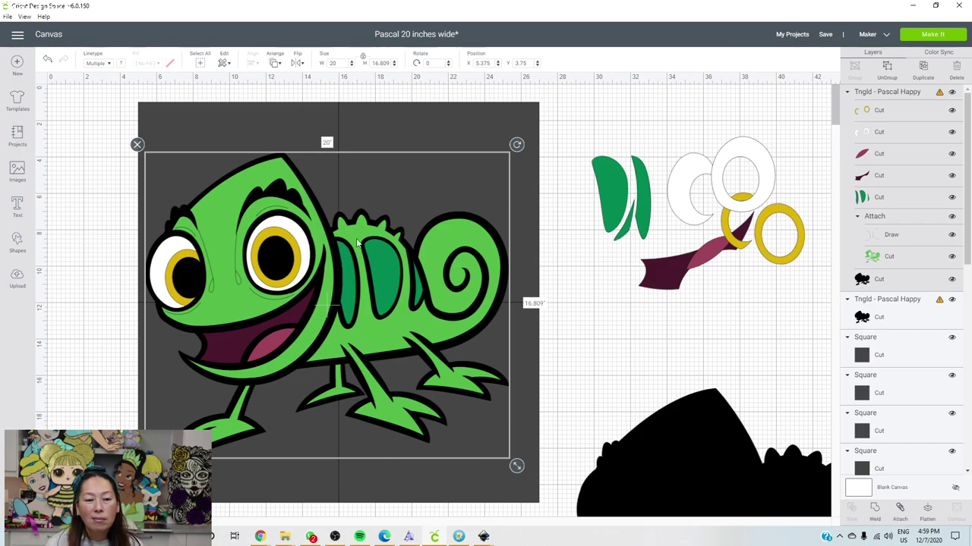
Try rotating the full-colour chameleon to about 354.84° and repositioning it over the square seams.
drag(516, 146, 501, 129)
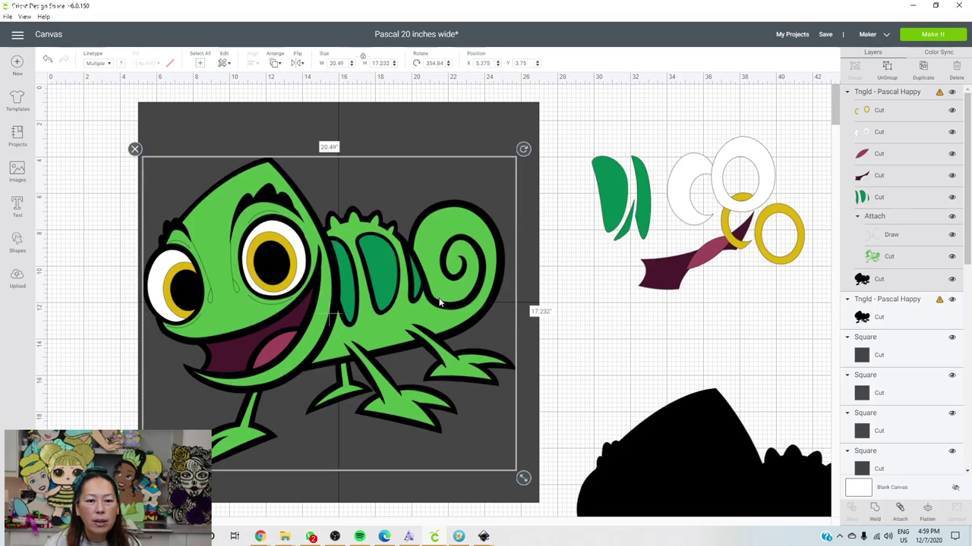
drag(441, 286, 445, 284)
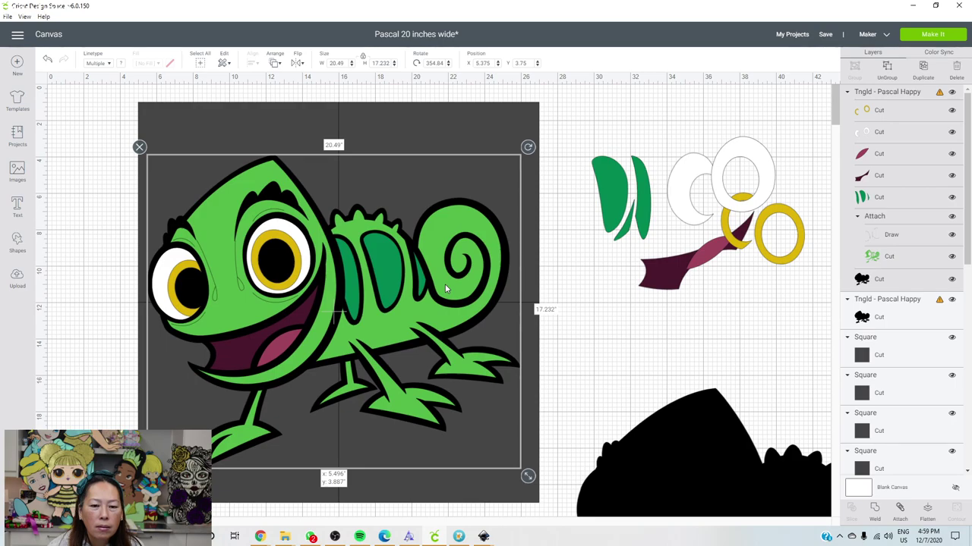
mouse_move(446, 288)
mouse_down()
mouse_move(459, 286)
mouse_move(446, 287)
mouse_up()
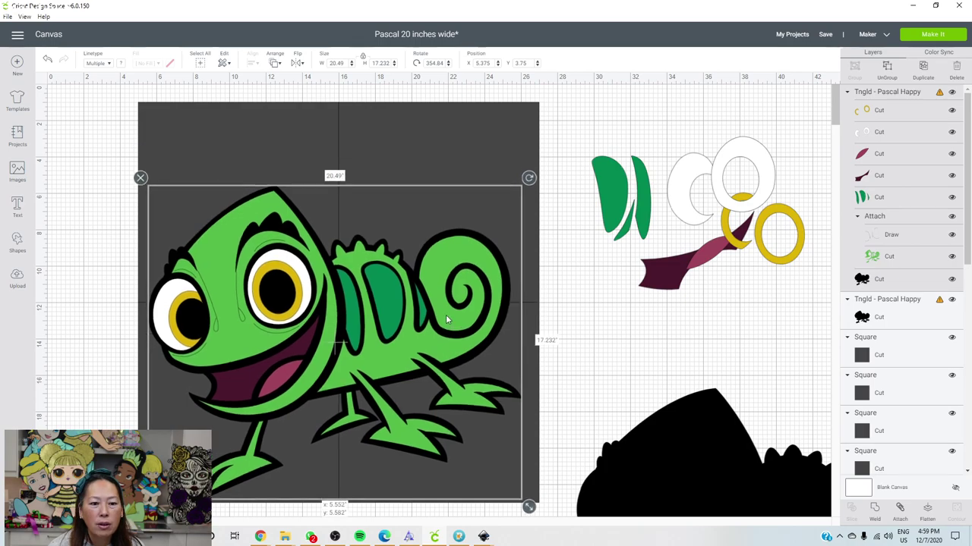
Rotate the full-colour chameleon to about 0.73° and move it down the squares to about X 5.36, Y 6.85.
mouse_move(532, 173)
mouse_down()
mouse_move(540, 217)
mouse_move(546, 198)
mouse_move(532, 174)
mouse_up()
drag(453, 284, 448, 285)
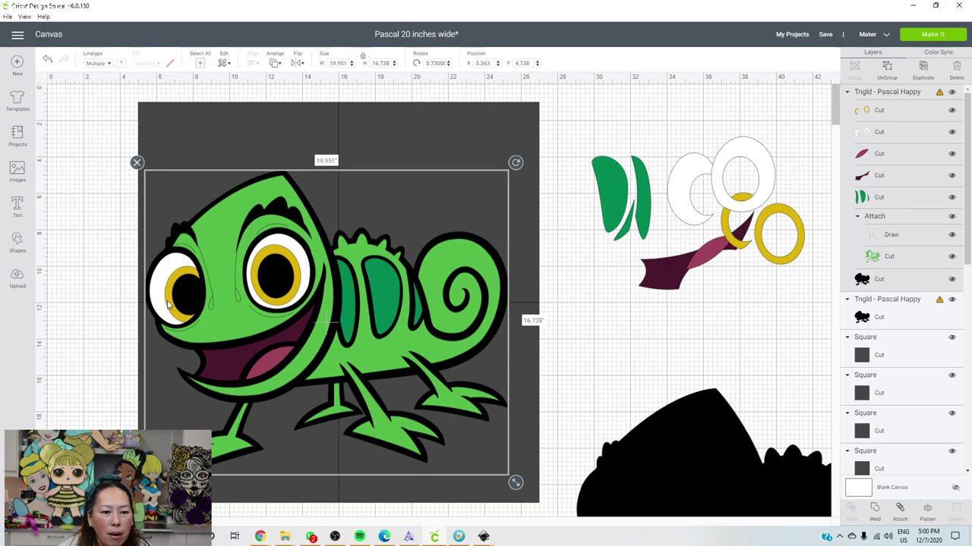
drag(264, 307, 264, 343)
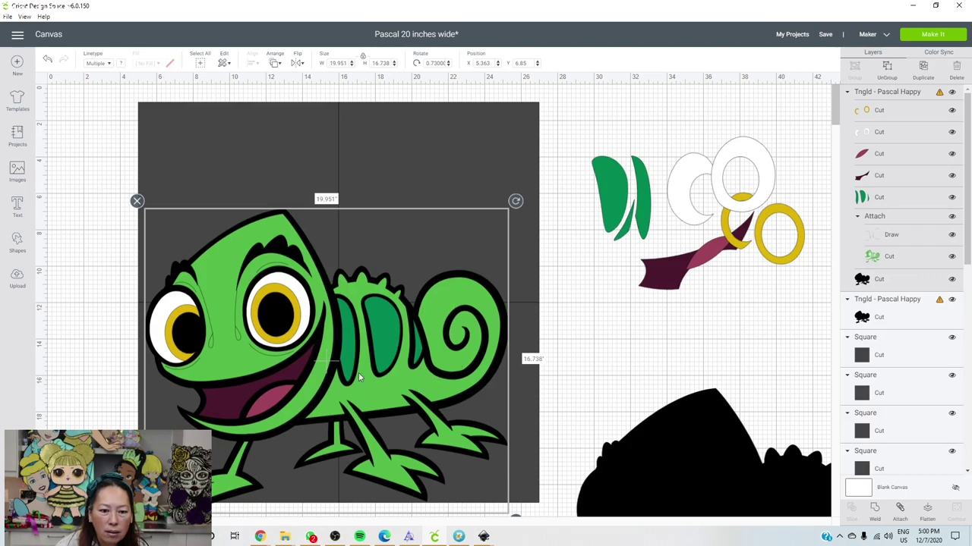
Send the black silhouette to the front and lay it over the full-colour chameleon at about X 5.63, Y 7.
click(688, 457)
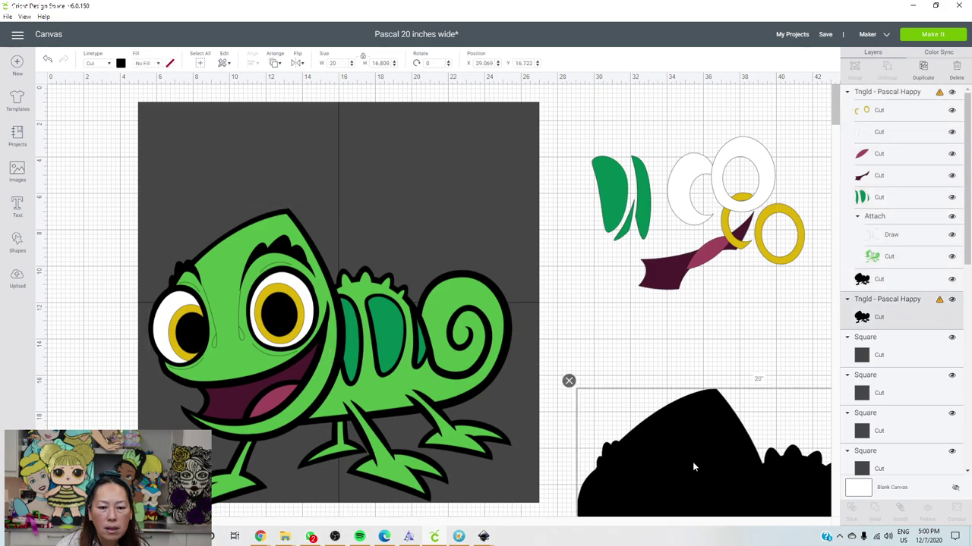
drag(692, 466, 446, 340)
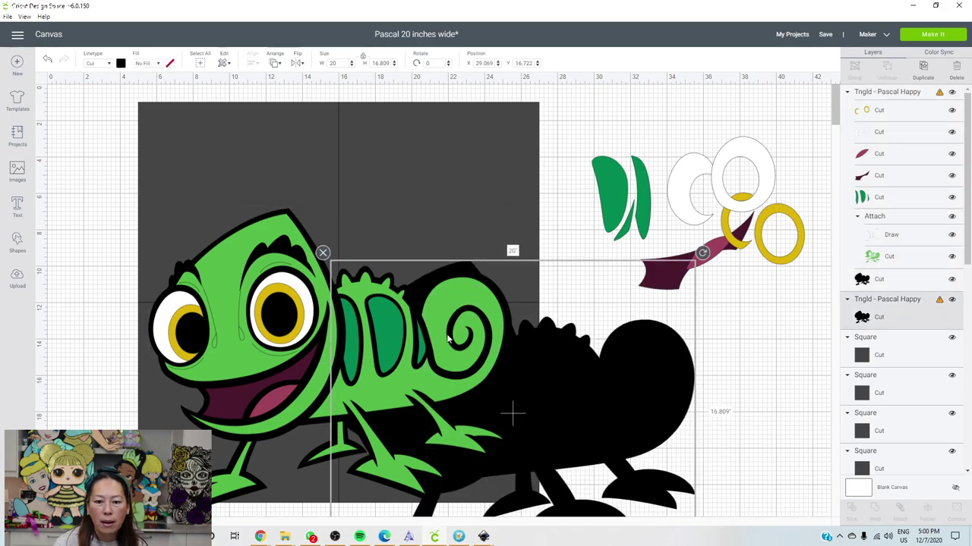
click(274, 65)
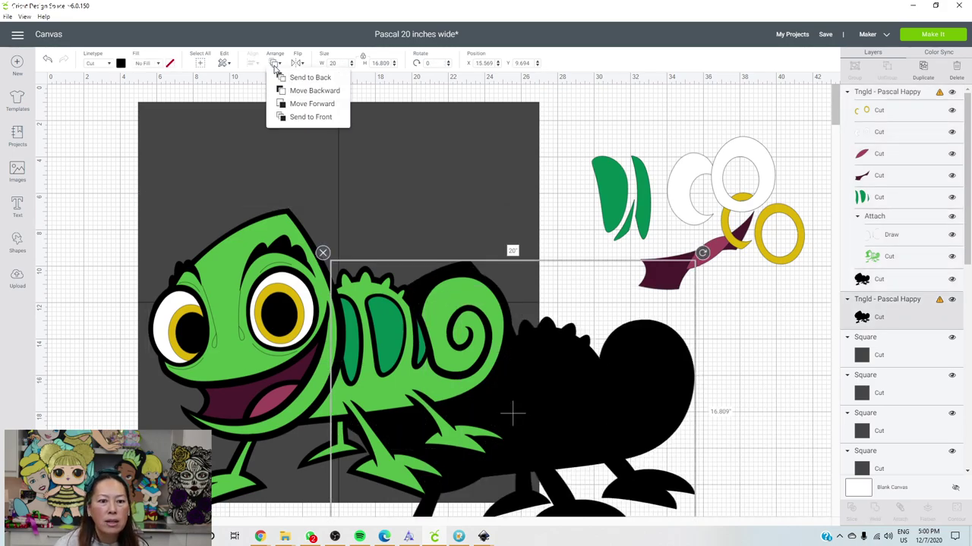
click(293, 116)
drag(546, 374, 361, 337)
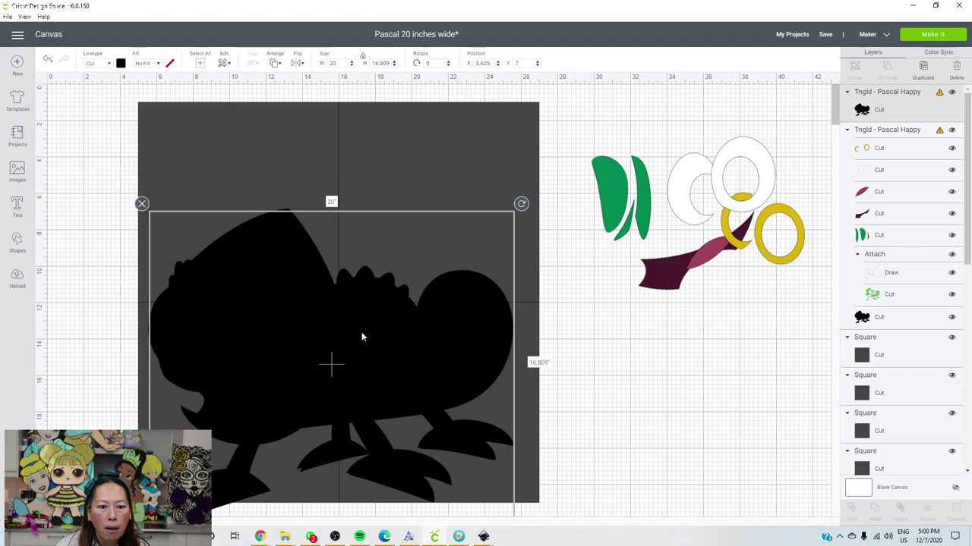
Move the black silhouette off the squares and raise the full-colour chameleon to about X 5.56, Y 6.18.
drag(361, 337, 747, 395)
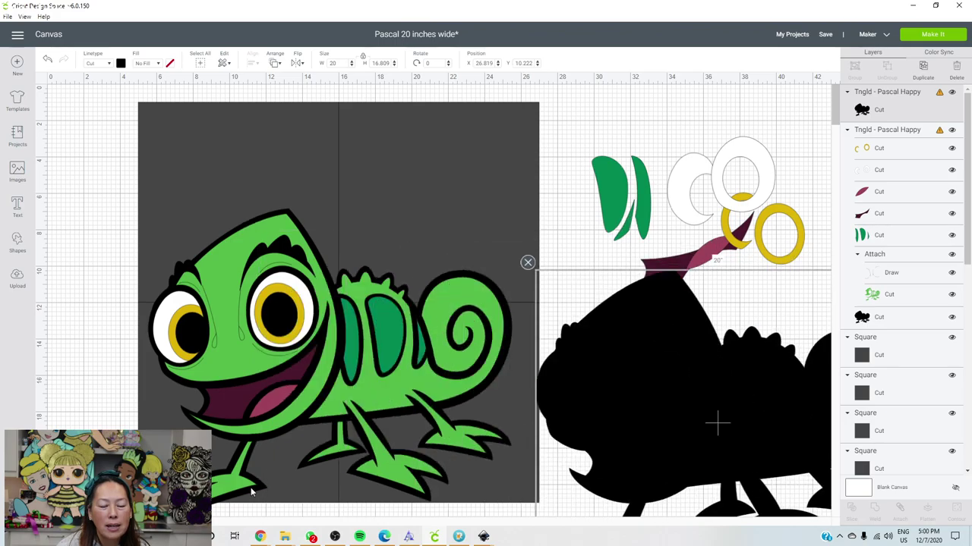
click(281, 386)
drag(281, 383, 281, 374)
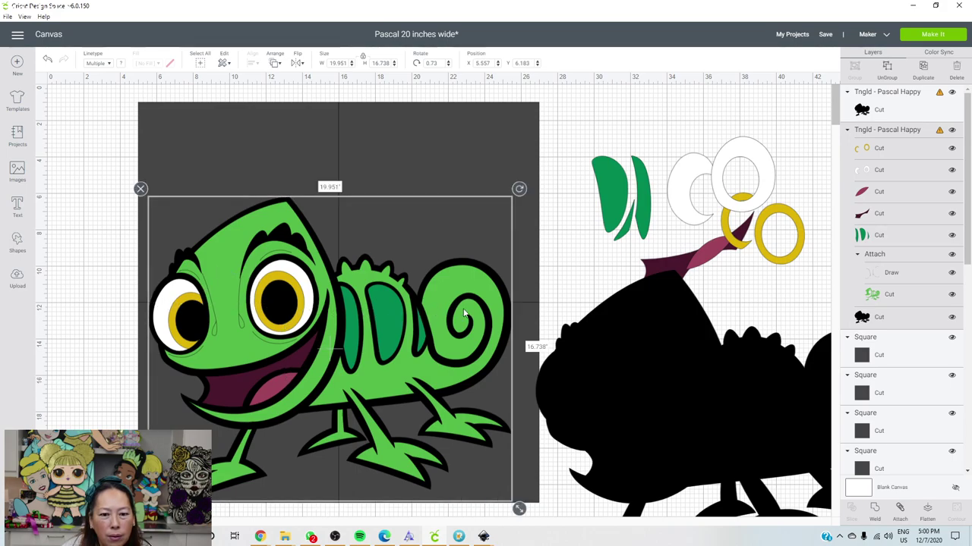
Lay the black silhouette back over the full-colour chameleon at about X 5.57, Y 5.94 and rotate it to about 1.3°.
drag(731, 441, 353, 367)
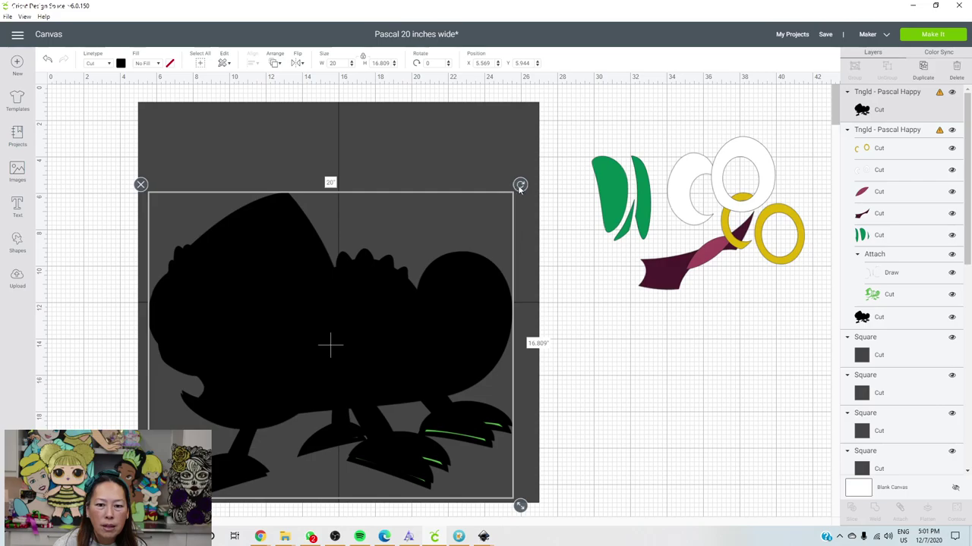
drag(520, 185, 524, 194)
drag(405, 370, 405, 369)
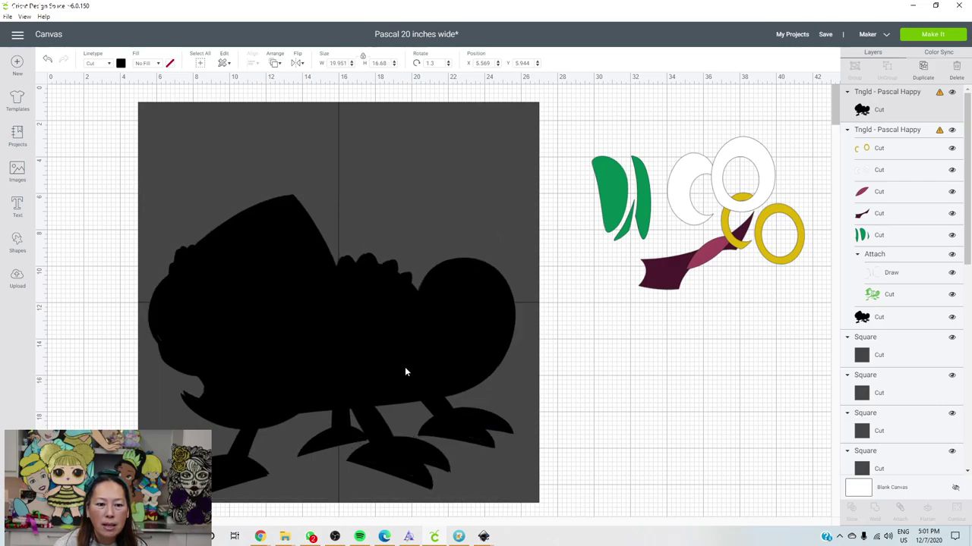
Delete the full-colour chameleon and slice the black silhouette with the upper-left, upper-right and lower-right squares of the grid.
click(877, 133)
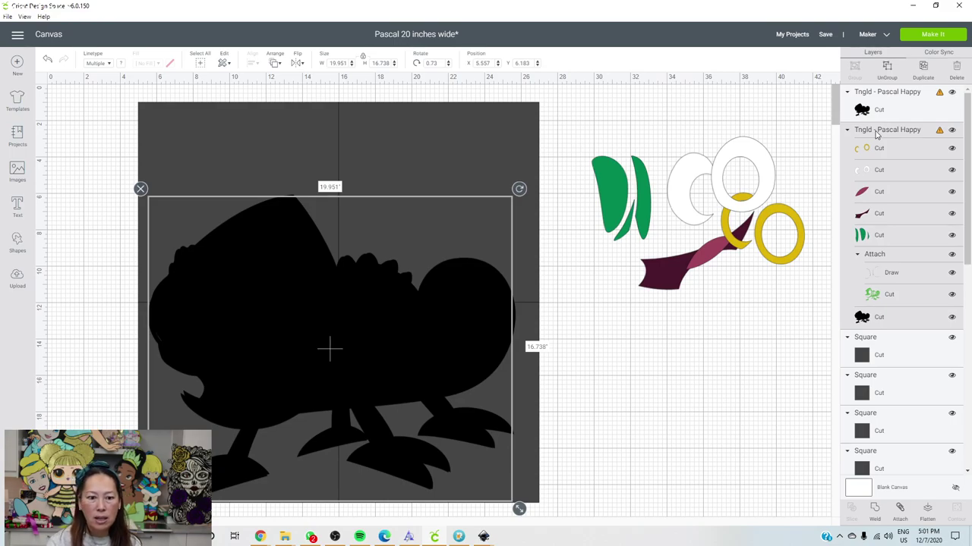
click(885, 72)
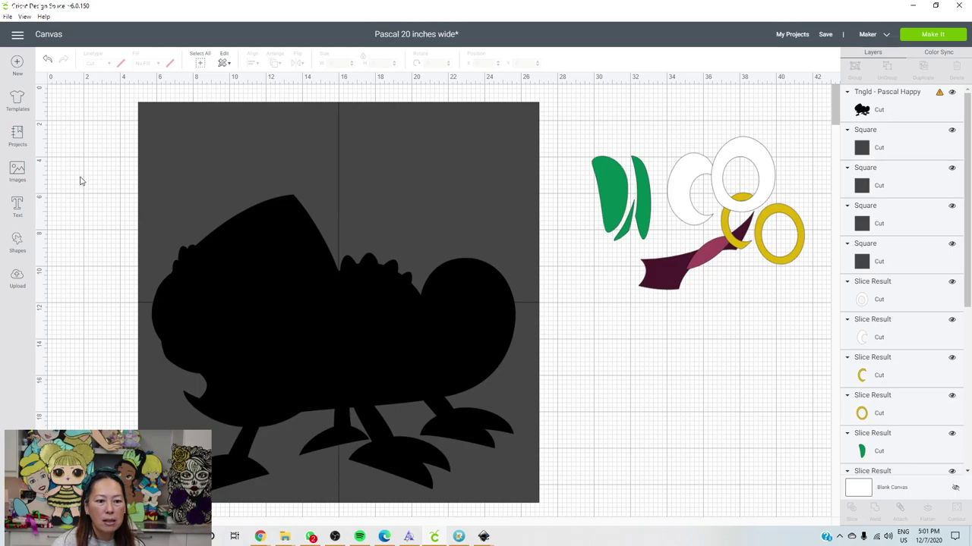
drag(81, 167, 219, 262)
click(852, 512)
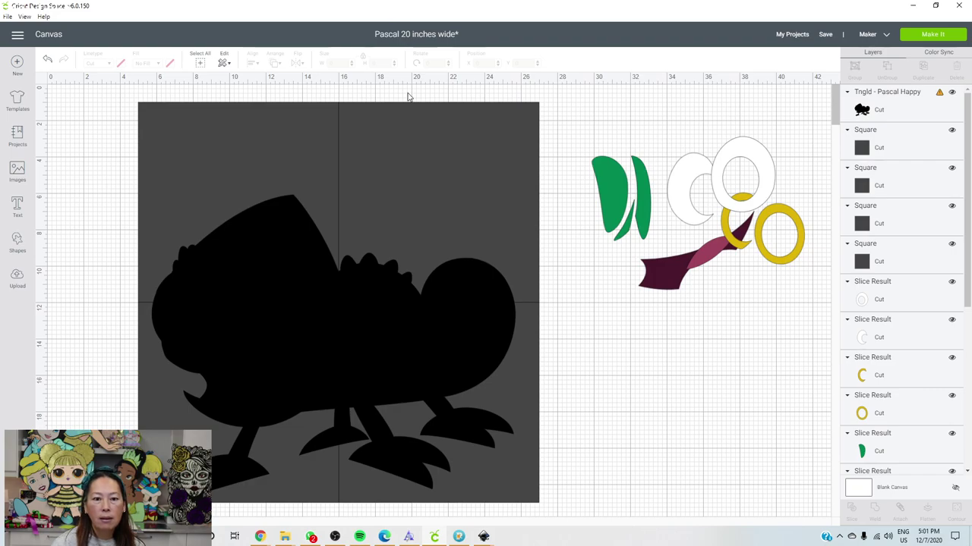
drag(407, 93, 498, 280)
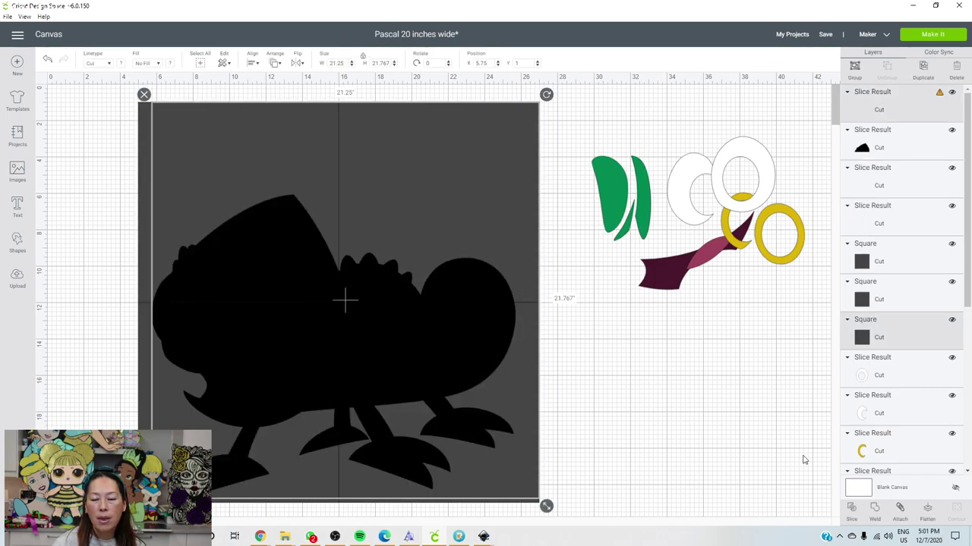
click(852, 513)
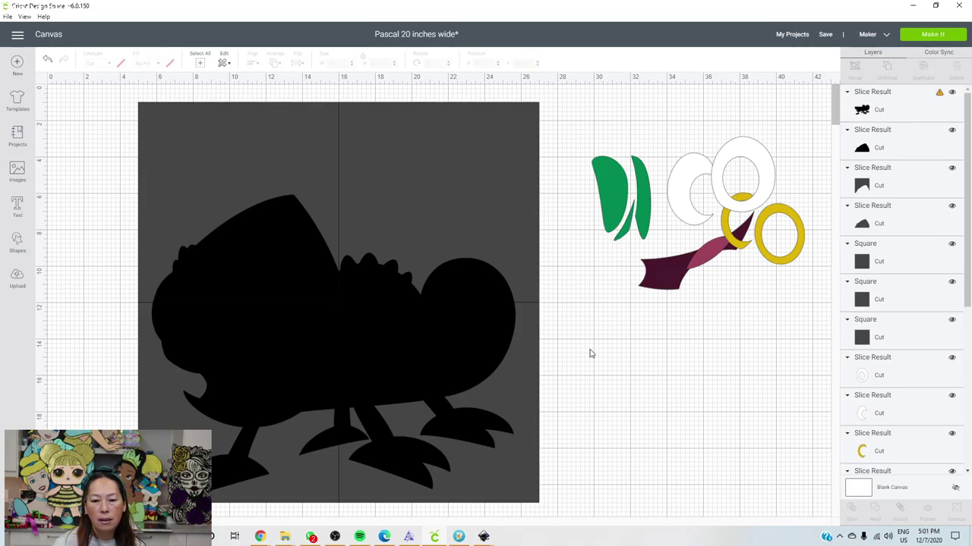
drag(607, 360, 434, 455)
click(851, 508)
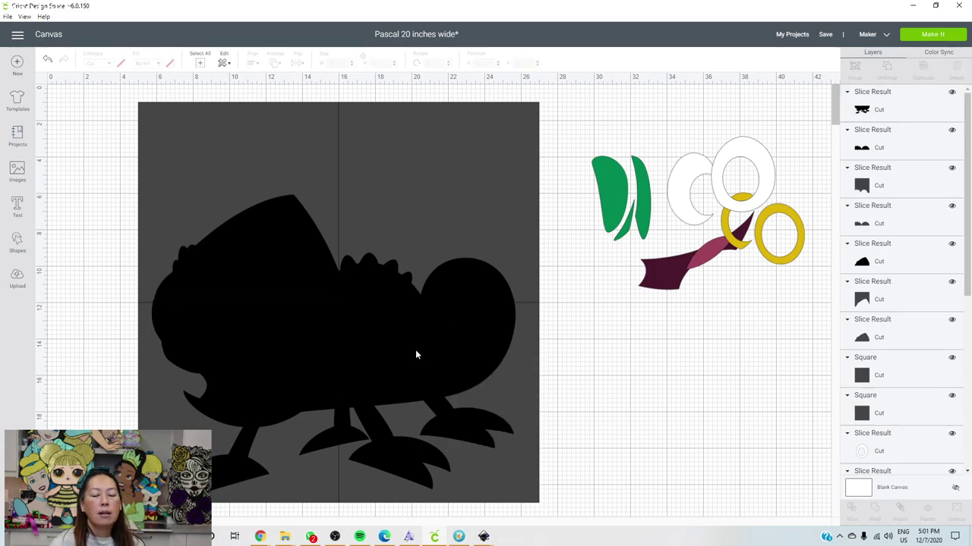
Move the four pieces of the black base clear of the square grid and delete the remaining squares and slice leftovers.
drag(404, 355, 670, 390)
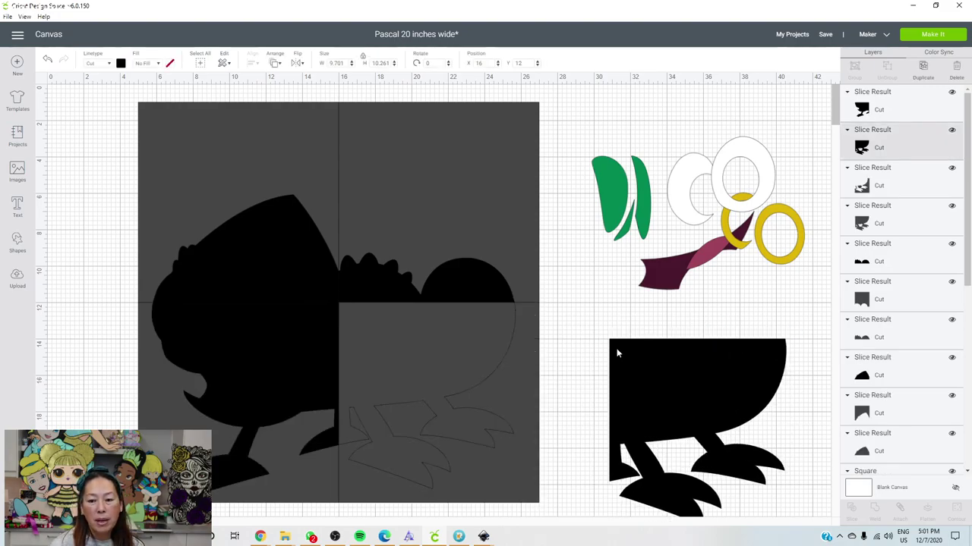
drag(391, 288, 645, 325)
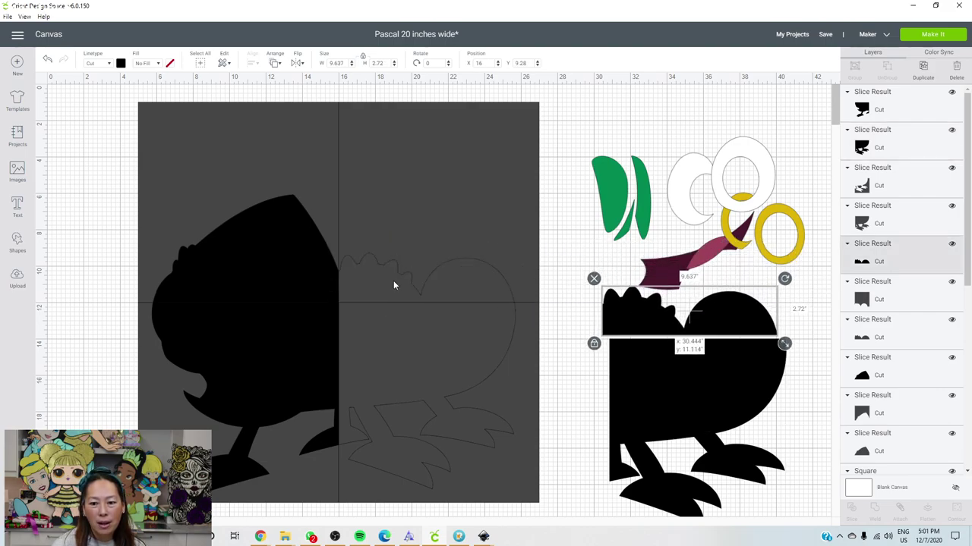
click(263, 256)
drag(262, 260, 519, 287)
drag(236, 354, 509, 391)
drag(87, 208, 343, 345)
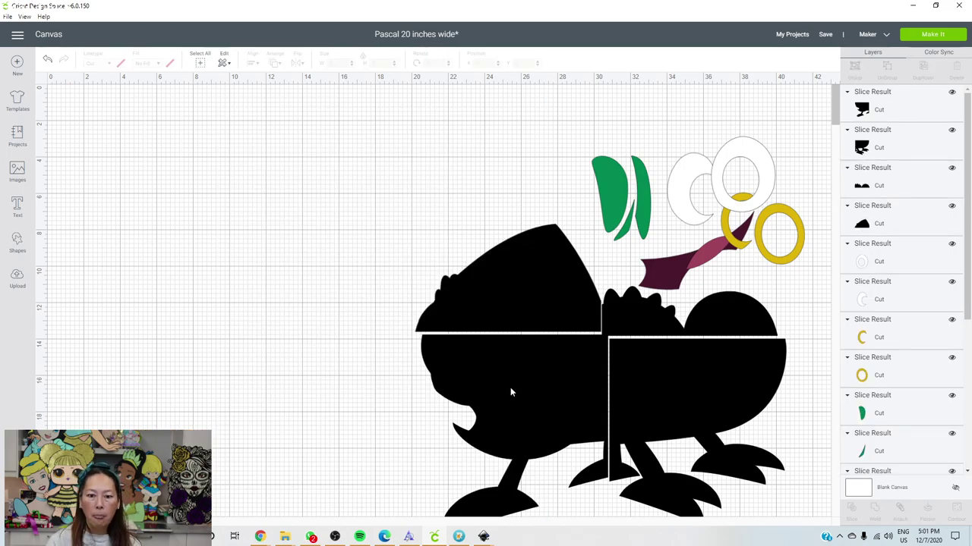
Save the project and bring it into mat preparation, accepting a larger mat for the oversized images.
click(833, 49)
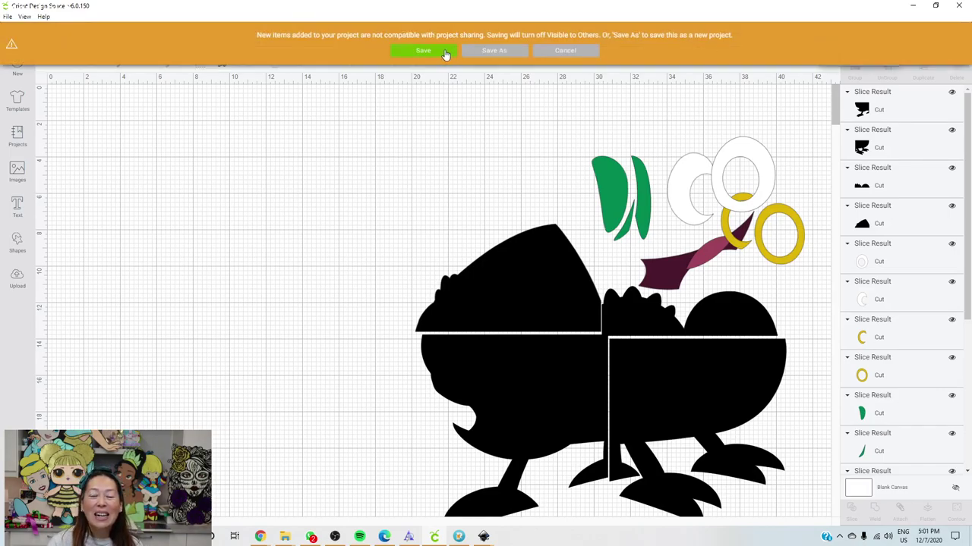
click(451, 52)
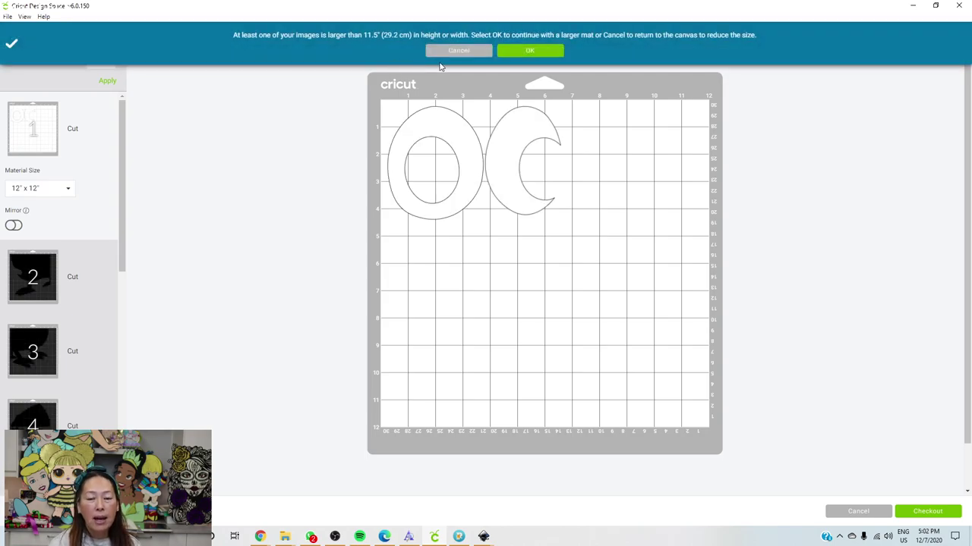
click(529, 51)
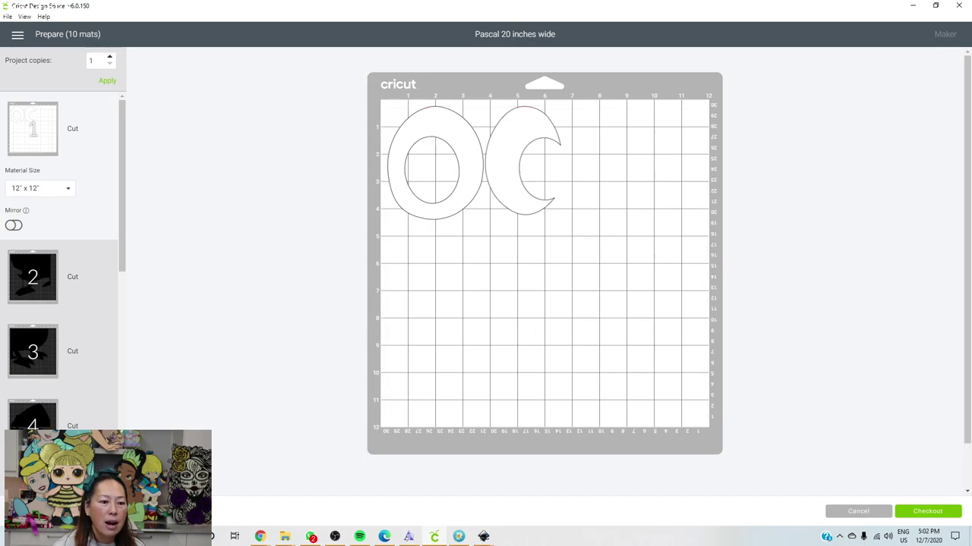
Review the prepared mats from 2 through 5 to check how the black base pieces and gold rings are laid out.
click(25, 287)
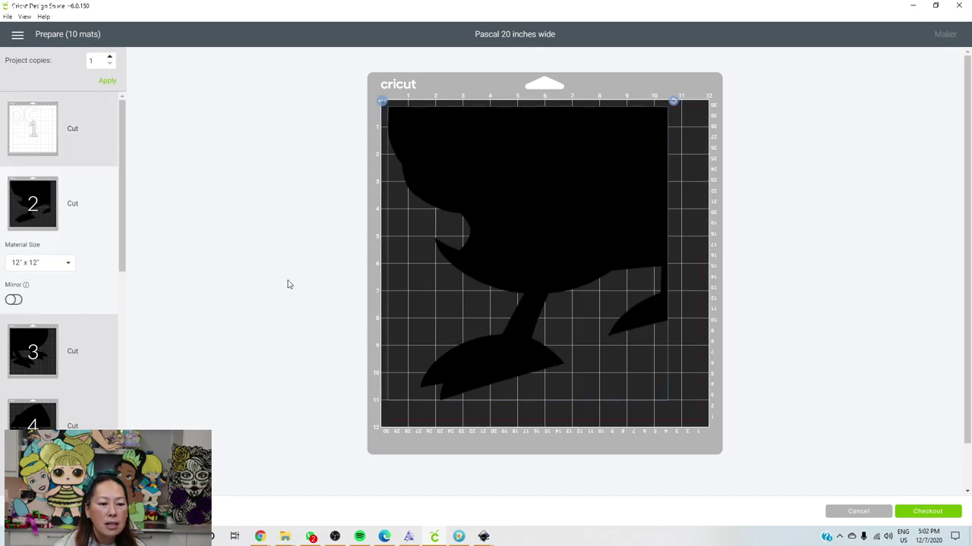
click(32, 349)
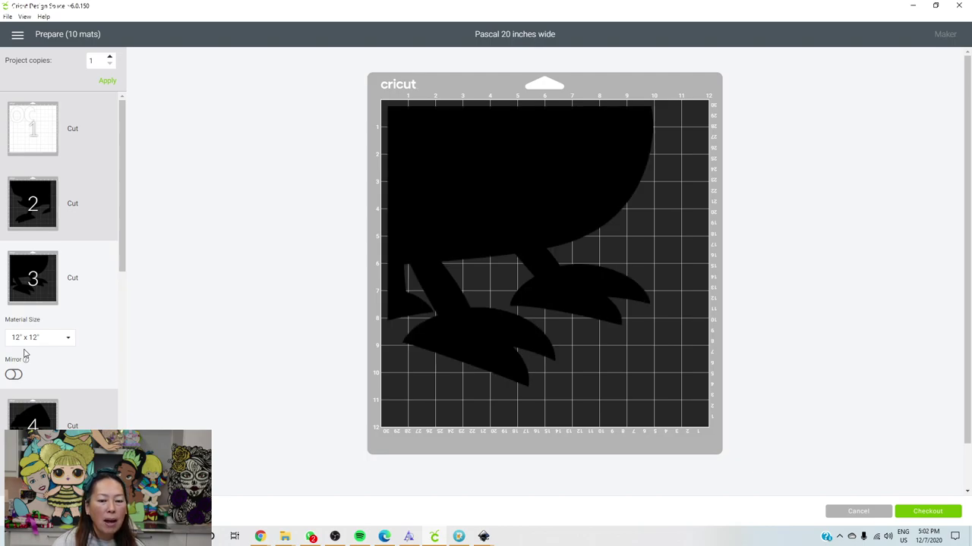
click(42, 418)
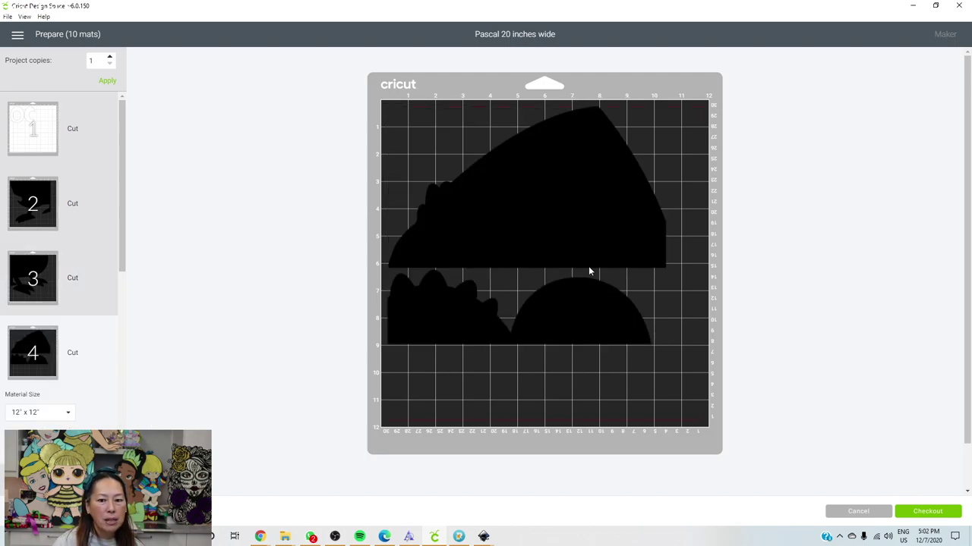
scroll(63, 345, down, 3)
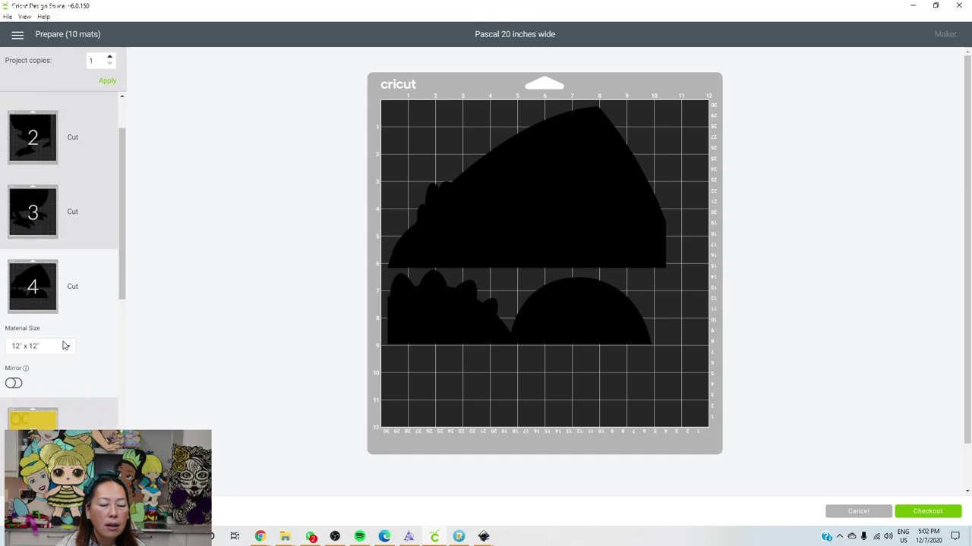
click(44, 349)
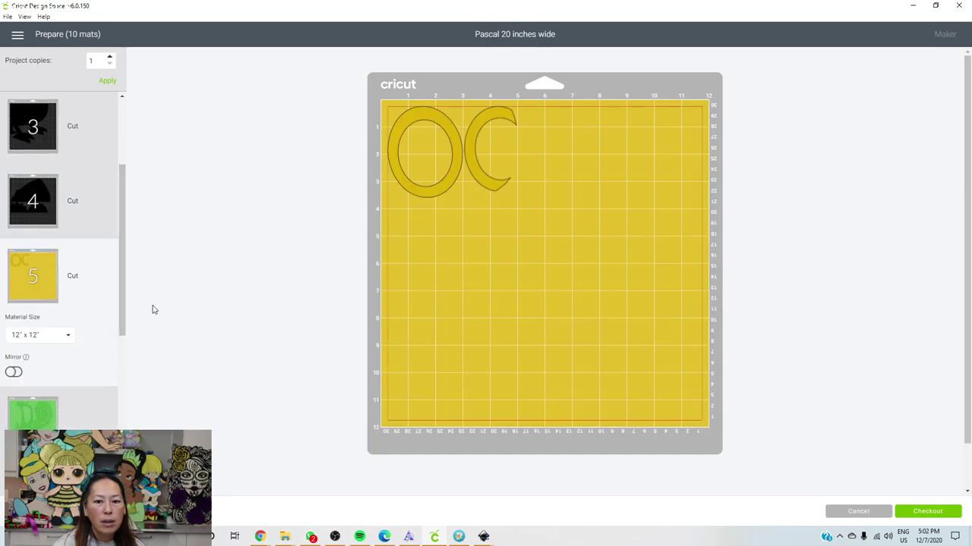
On green mat 6, move the two separate leg pieces down to the far end of the mat, away from the body.
click(31, 417)
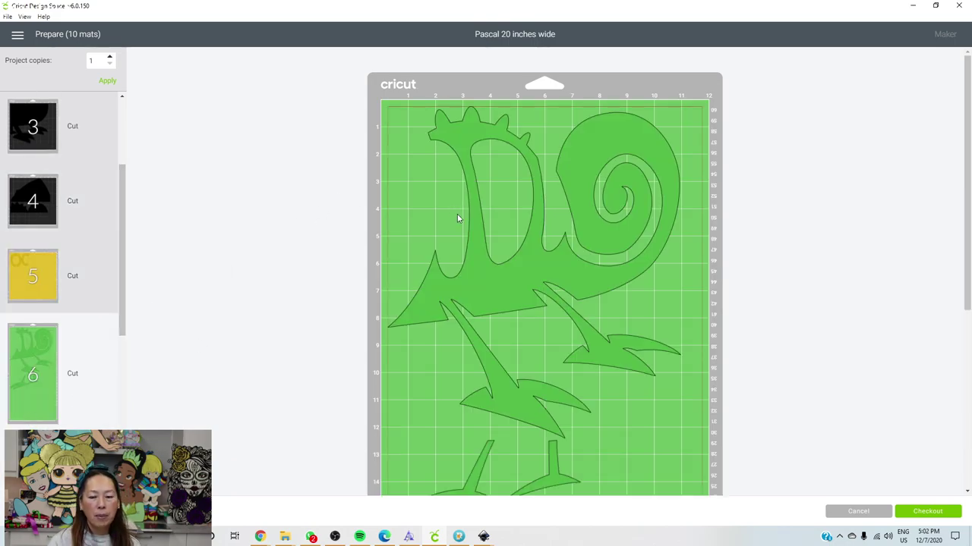
scroll(457, 215, down, 3)
drag(450, 461, 446, 490)
scroll(476, 378, down, 5)
drag(466, 217, 466, 392)
drag(542, 182, 506, 428)
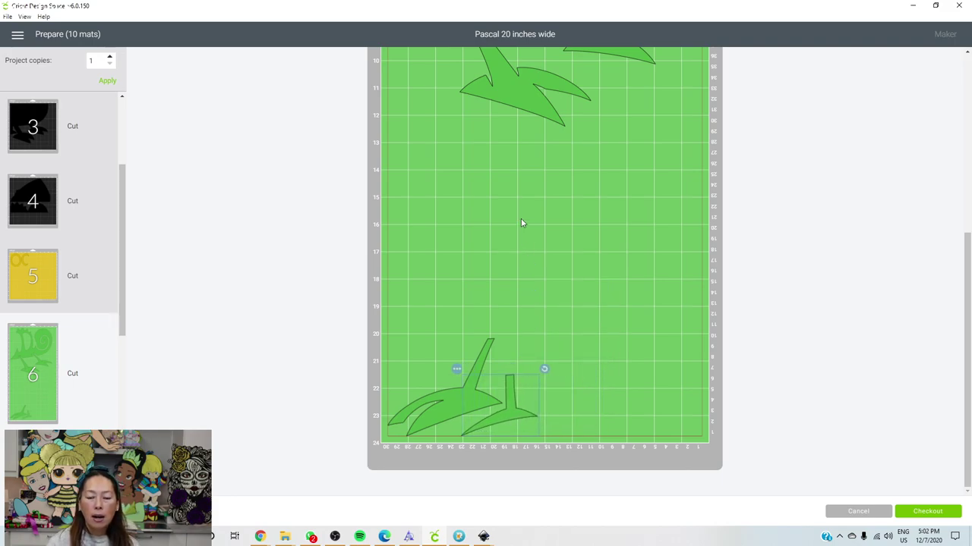
Rotate the large body-and-tail piece on mat 6 slightly counter-clockwise so its lowest foot ends about 12.3 inches down the mat.
scroll(521, 223, up, 10)
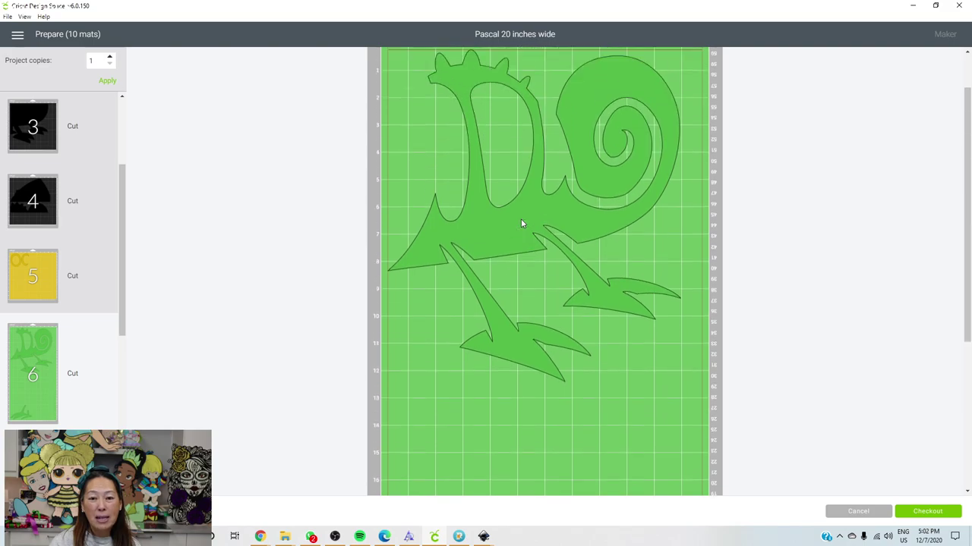
scroll(521, 224, up, 2)
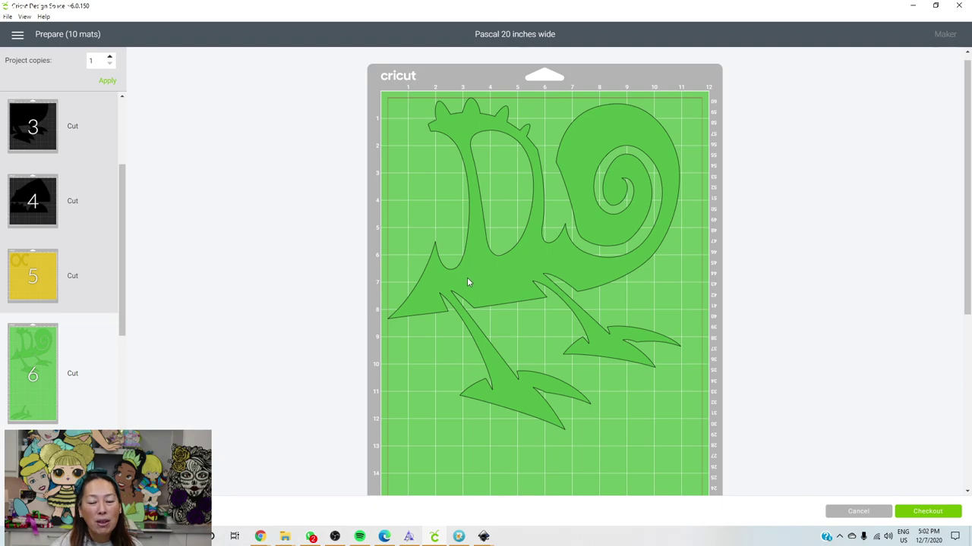
drag(471, 289, 474, 302)
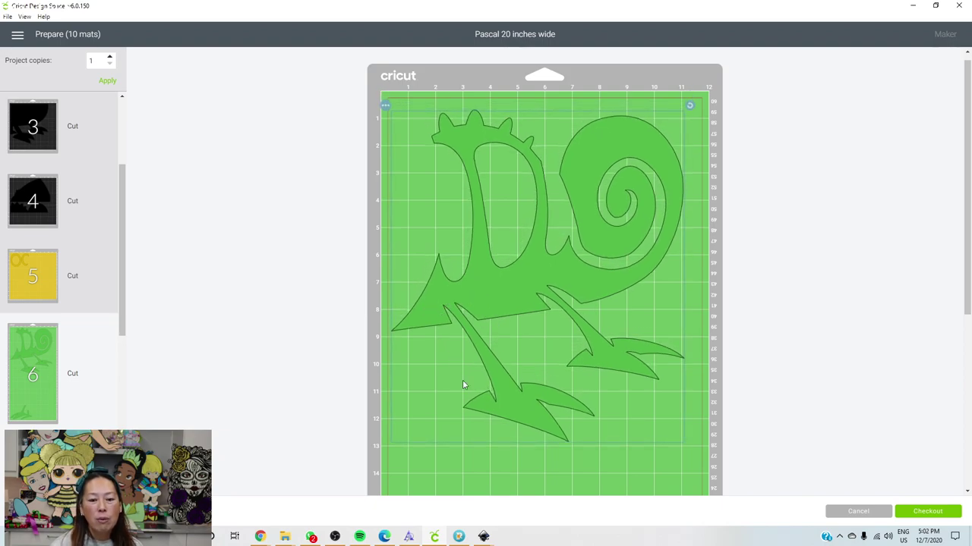
drag(689, 104, 629, 90)
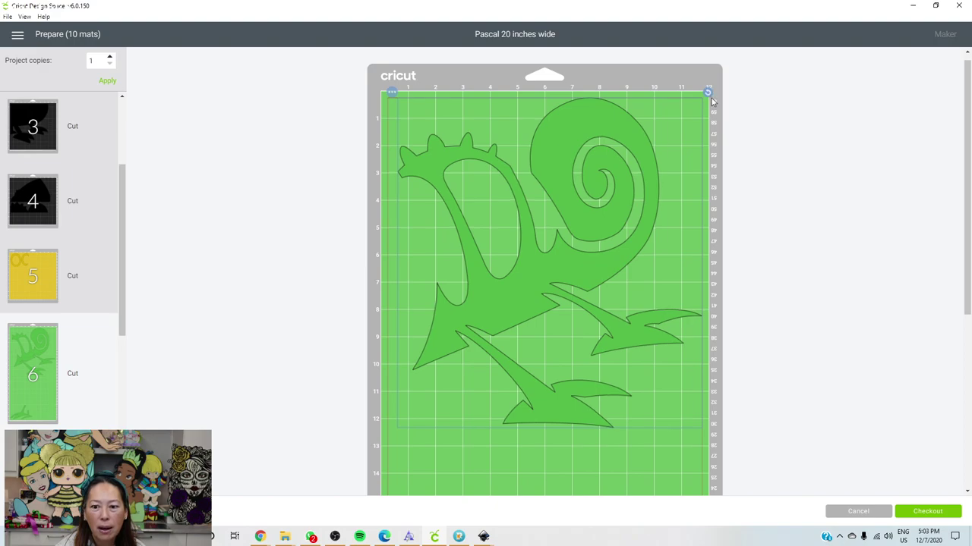
drag(707, 93, 715, 102)
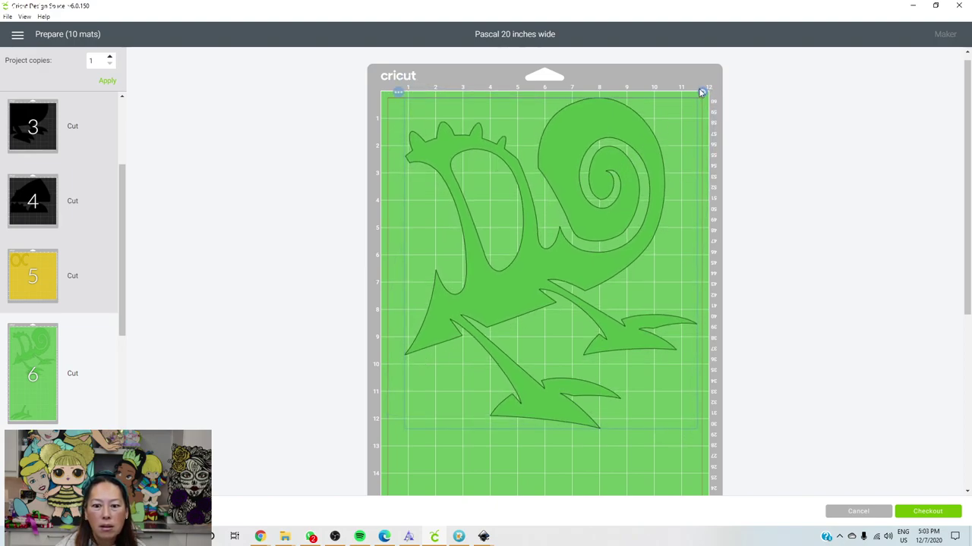
drag(705, 93, 704, 92)
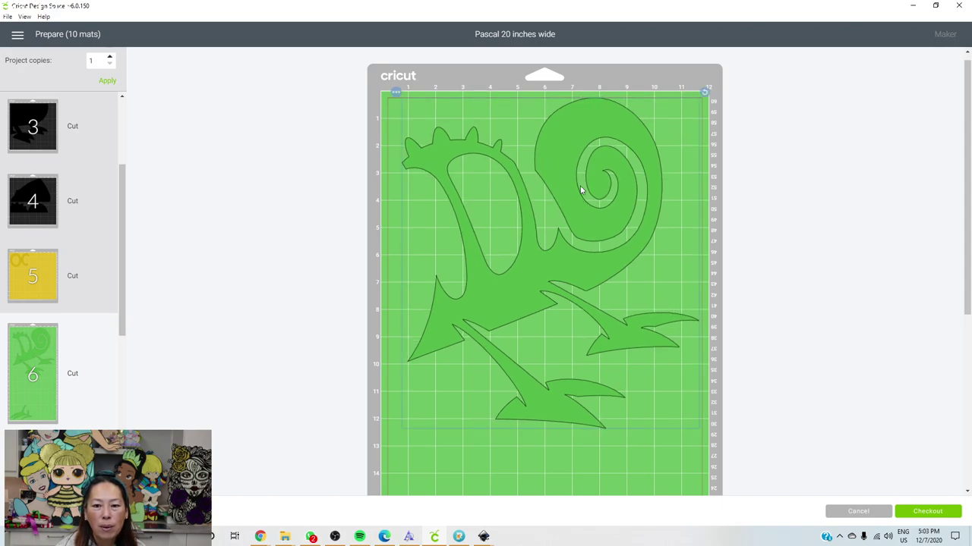
drag(703, 93, 686, 88)
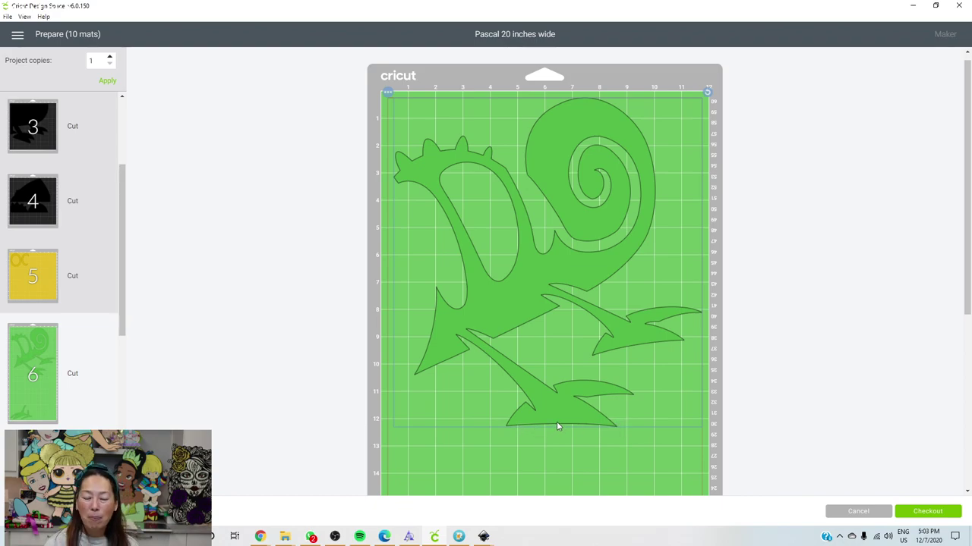
Move the smaller leg piece from mat 6 to the other light-green mat, the one holding the large curved outline.
scroll(564, 383, down, 5)
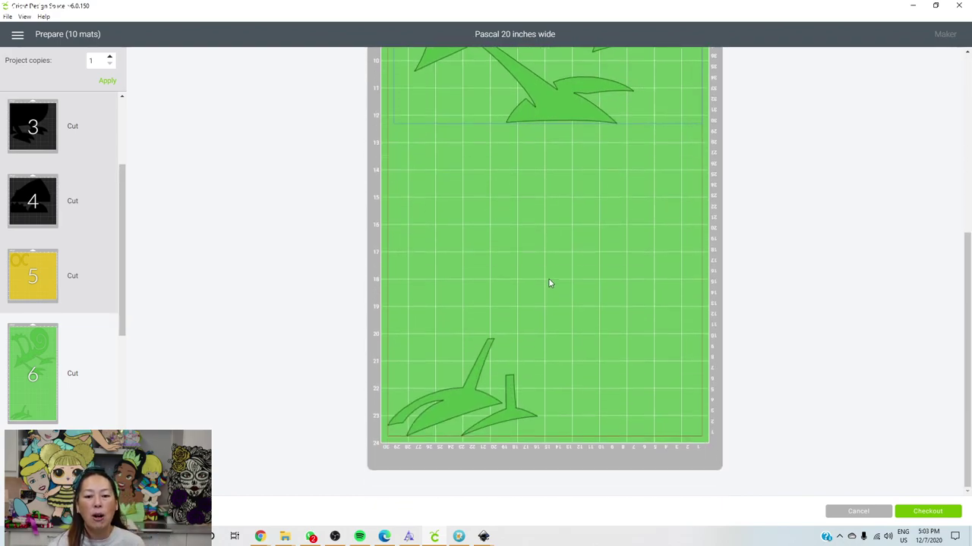
scroll(536, 133, up, 5)
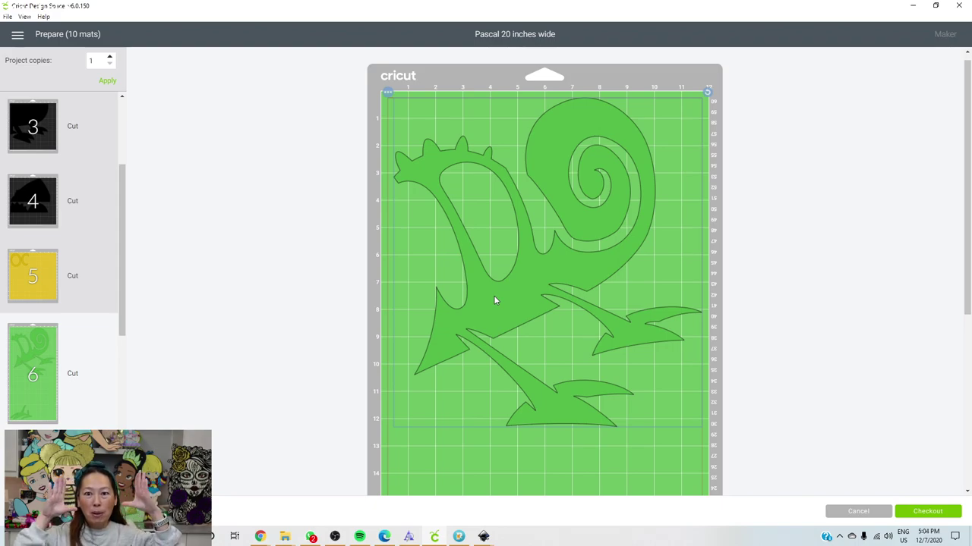
scroll(471, 342, down, 3)
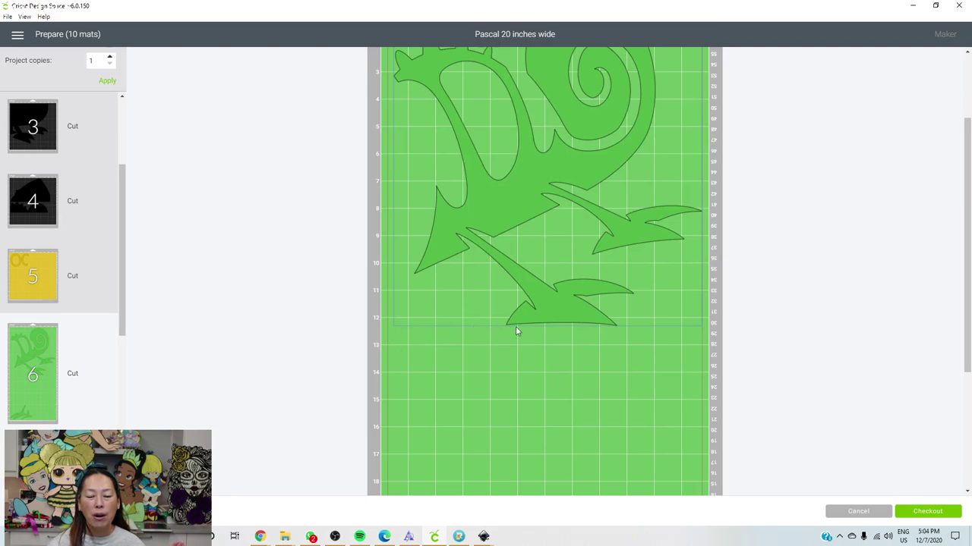
scroll(445, 375, down, 6)
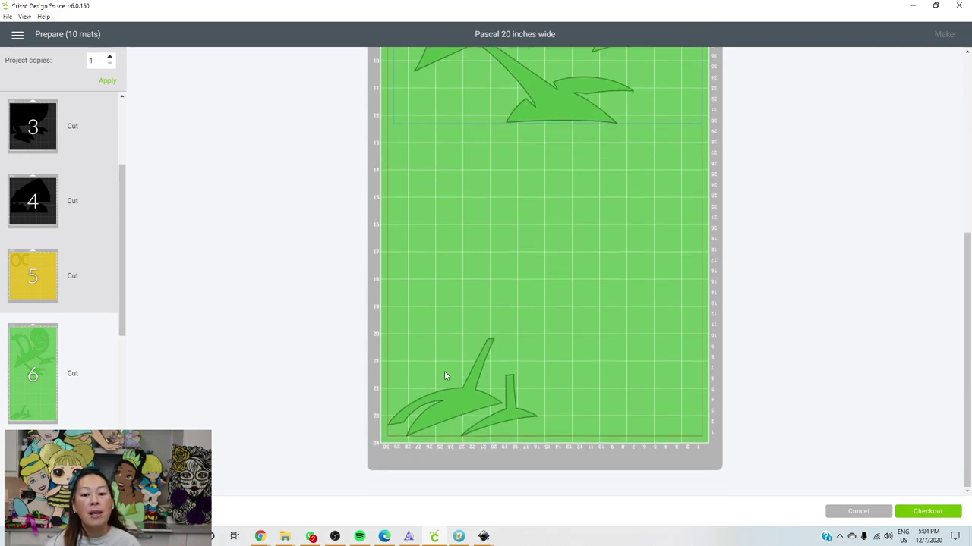
click(468, 401)
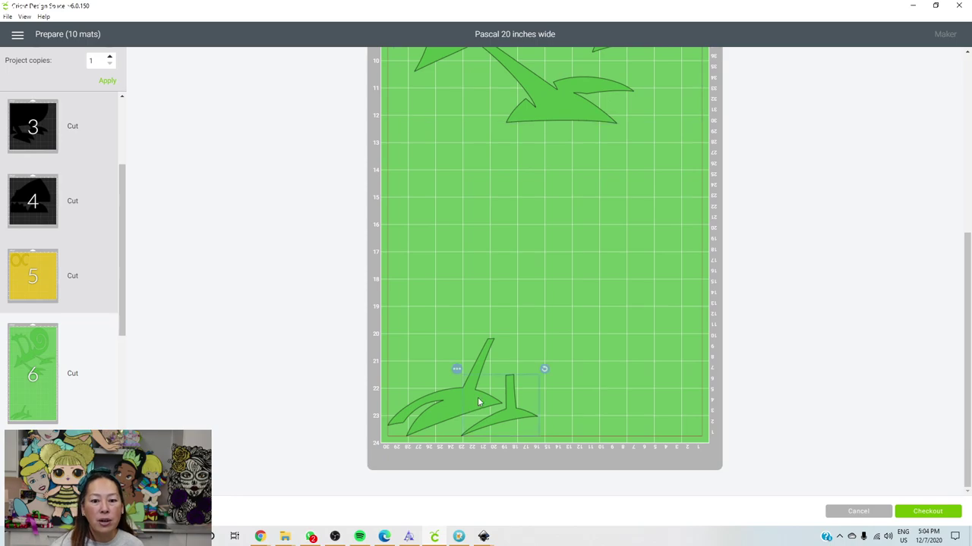
click(456, 370)
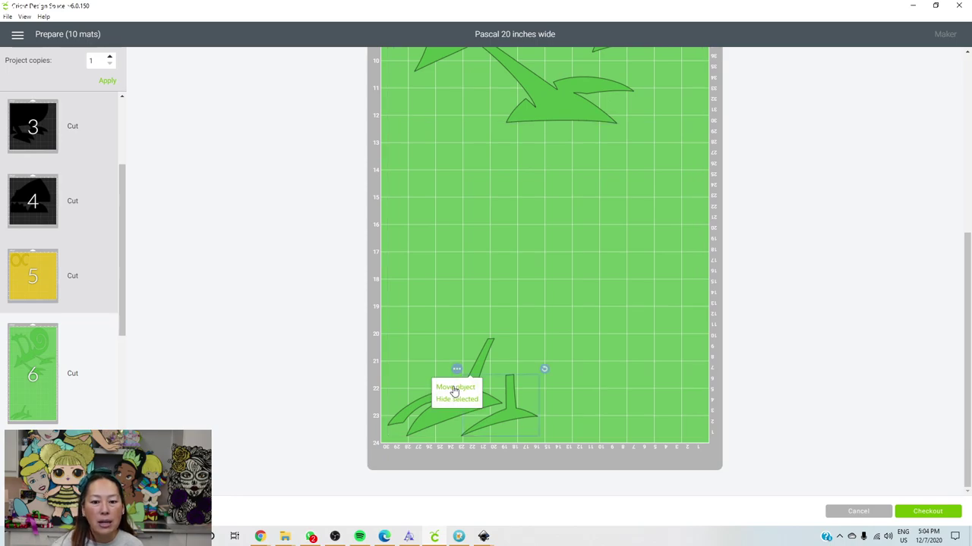
click(454, 389)
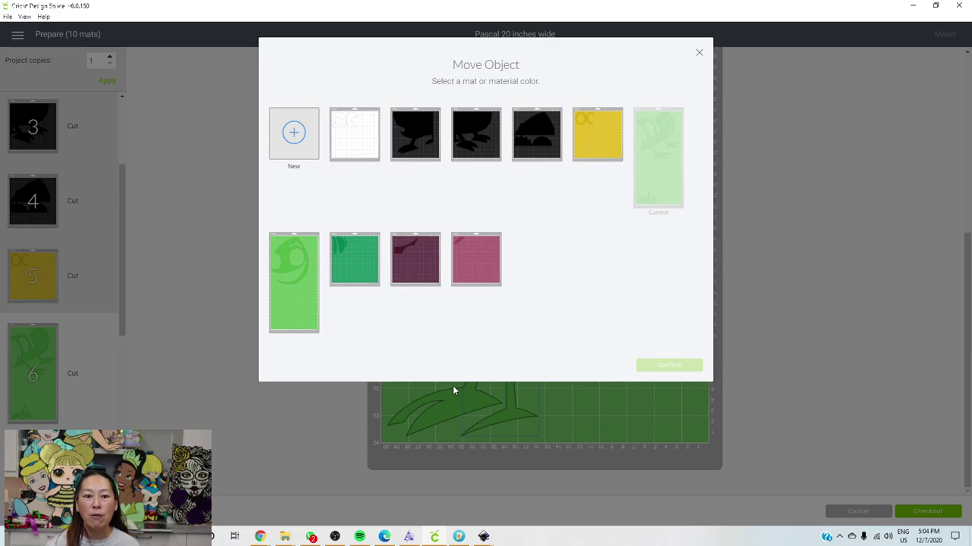
click(311, 254)
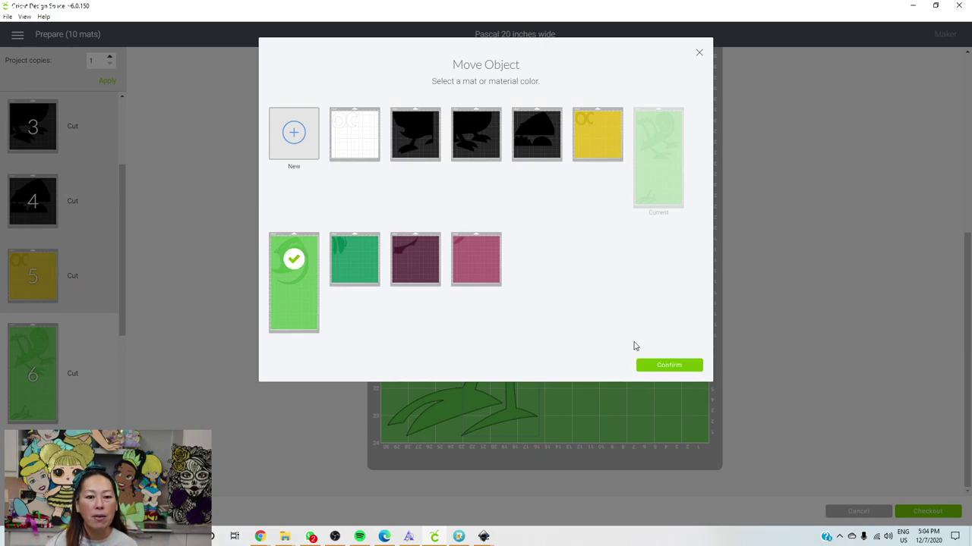
click(664, 369)
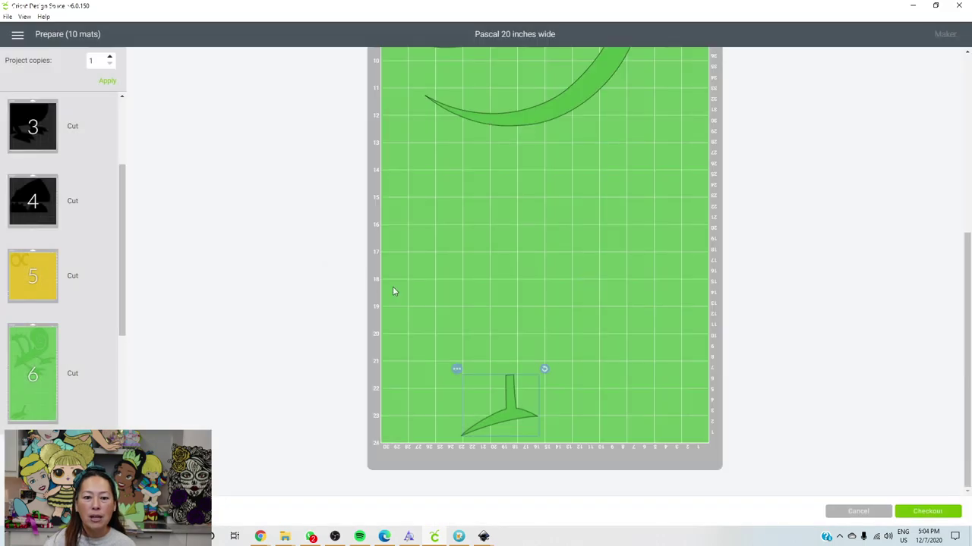
click(456, 369)
click(467, 386)
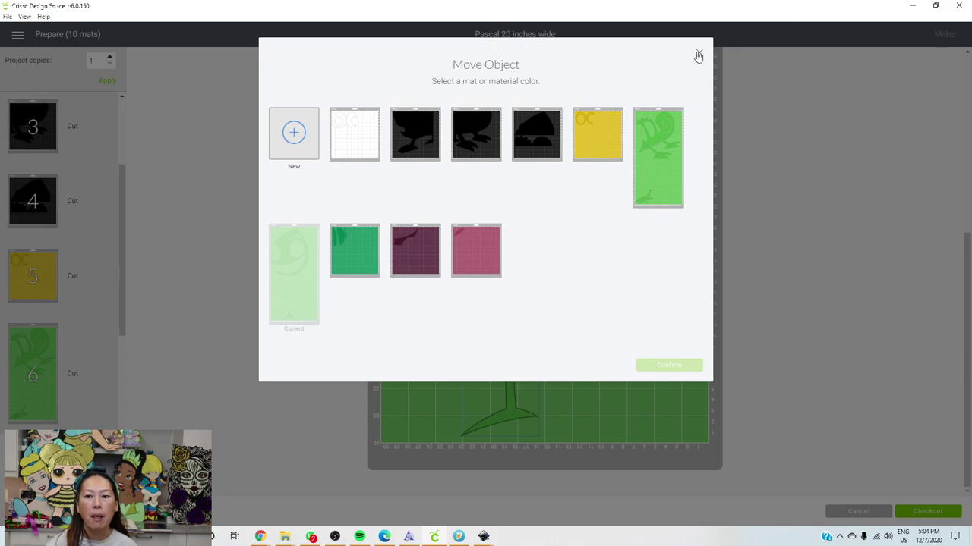
key(Escape)
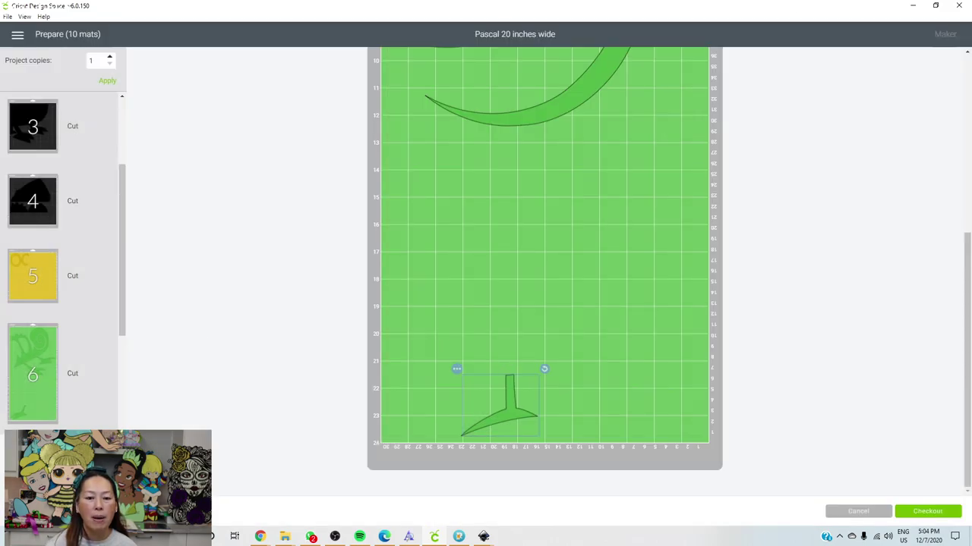
Move the remaining separate leg piece from mat 6 to the other light-green mat, the one holding the large curved head outline.
click(49, 385)
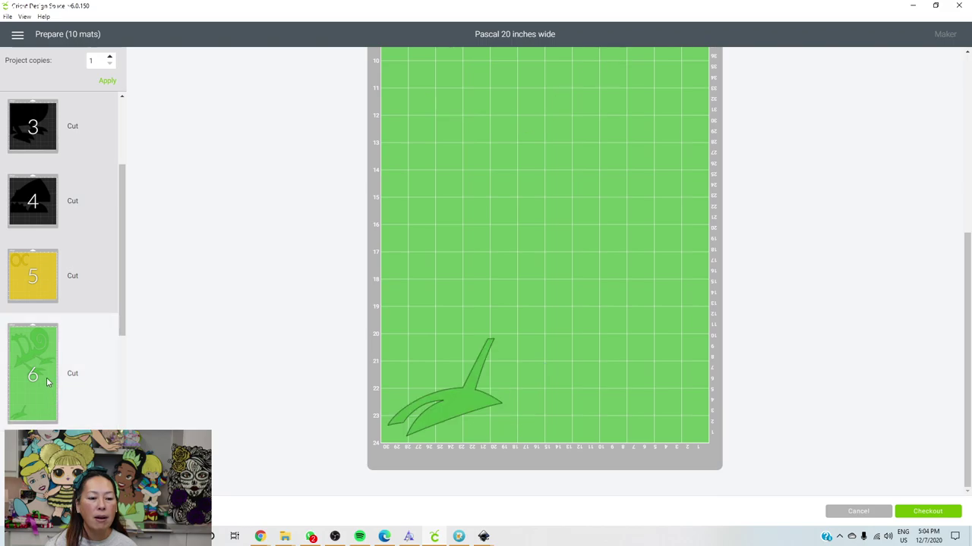
click(455, 387)
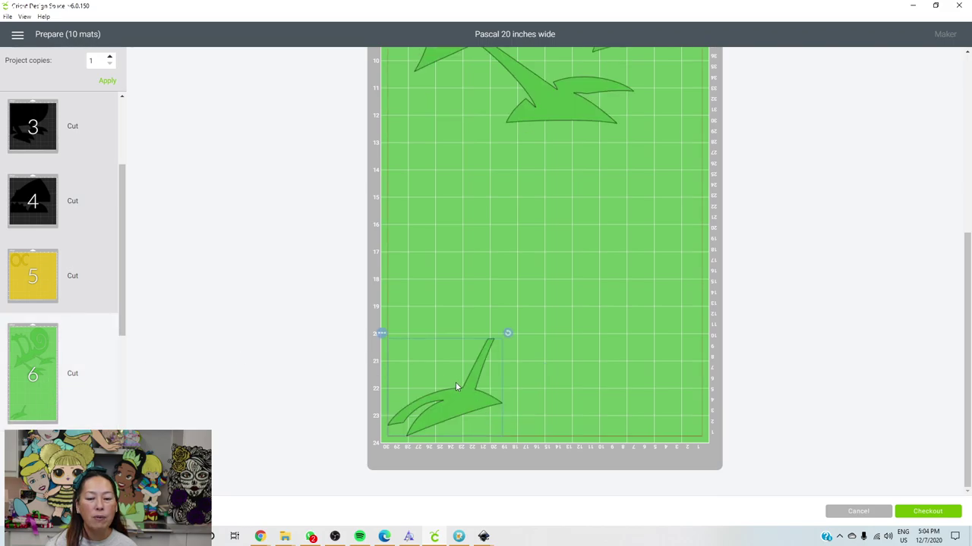
click(382, 334)
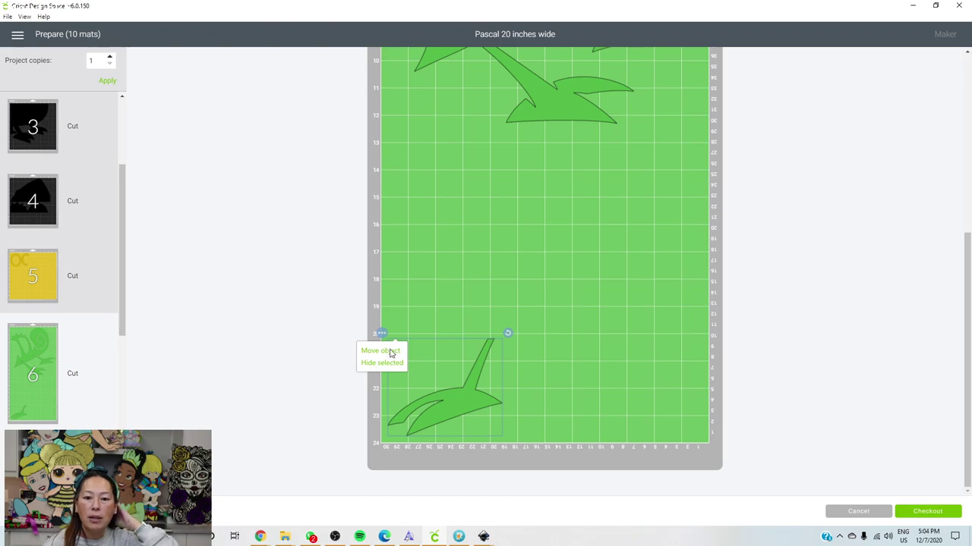
click(387, 351)
click(306, 269)
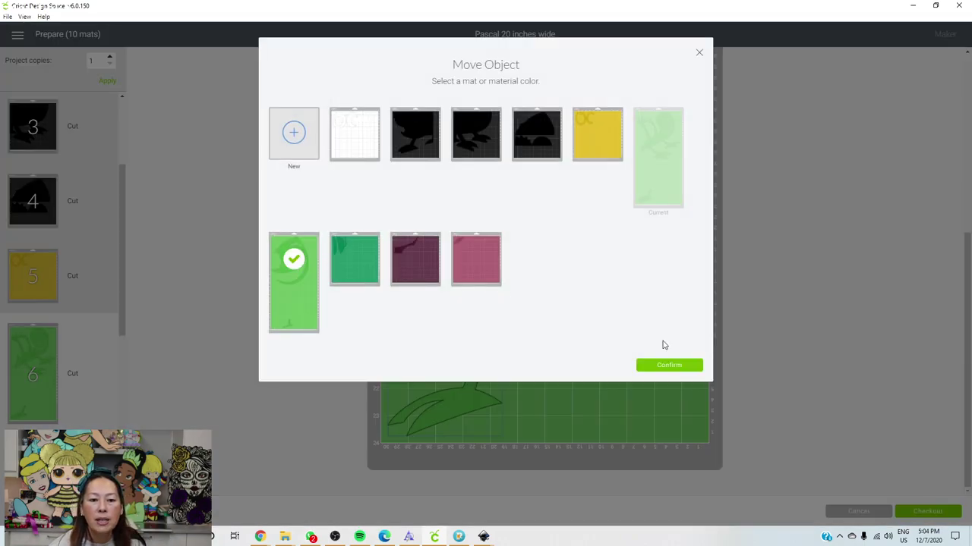
click(692, 365)
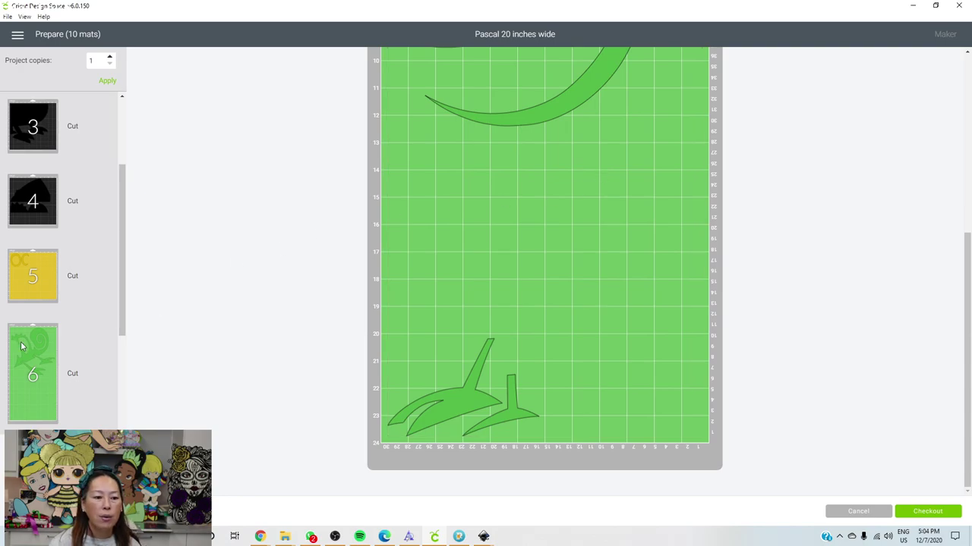
On mat 7, rotate the large head piece clockwise and fit it into the mat's upper-right corner, ending about 10.7 inches down.
scroll(568, 242, up, 5)
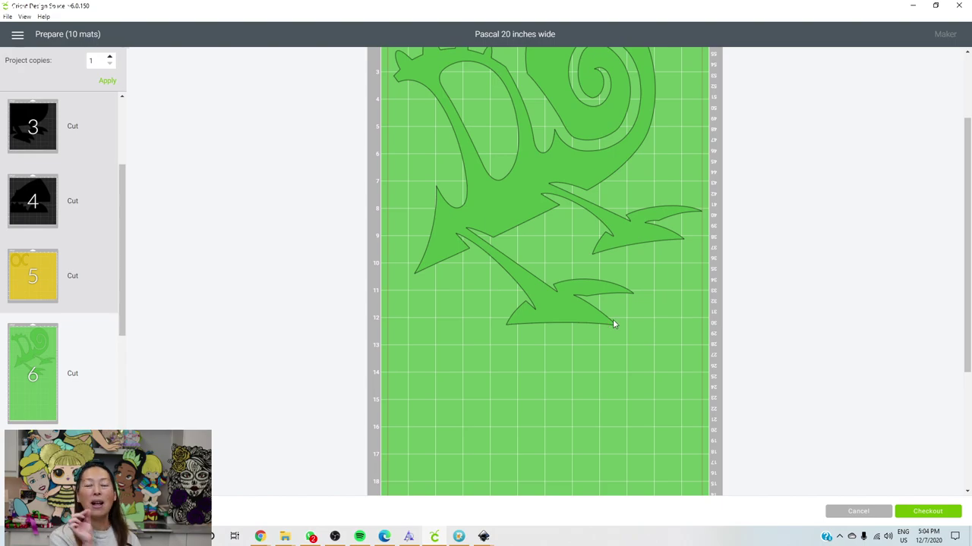
scroll(71, 362, down, 4)
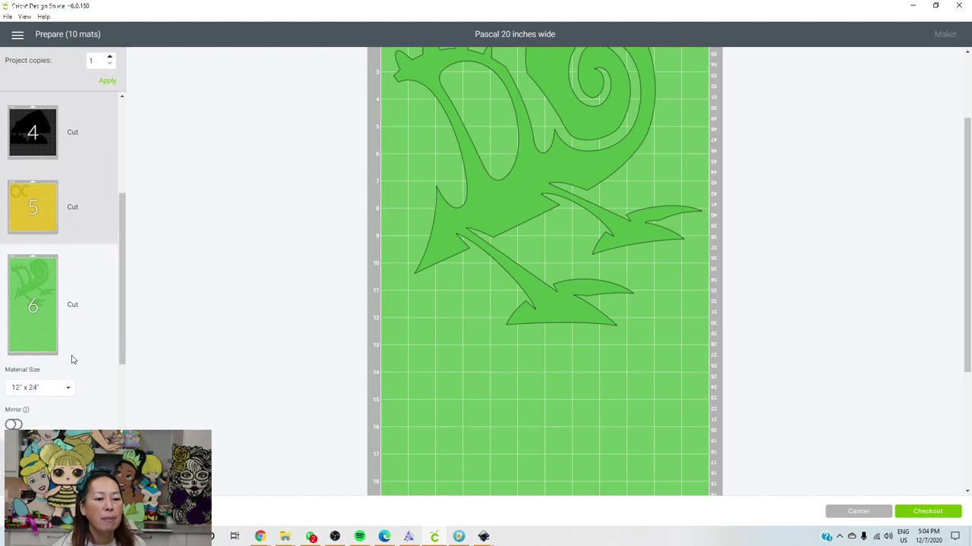
click(38, 356)
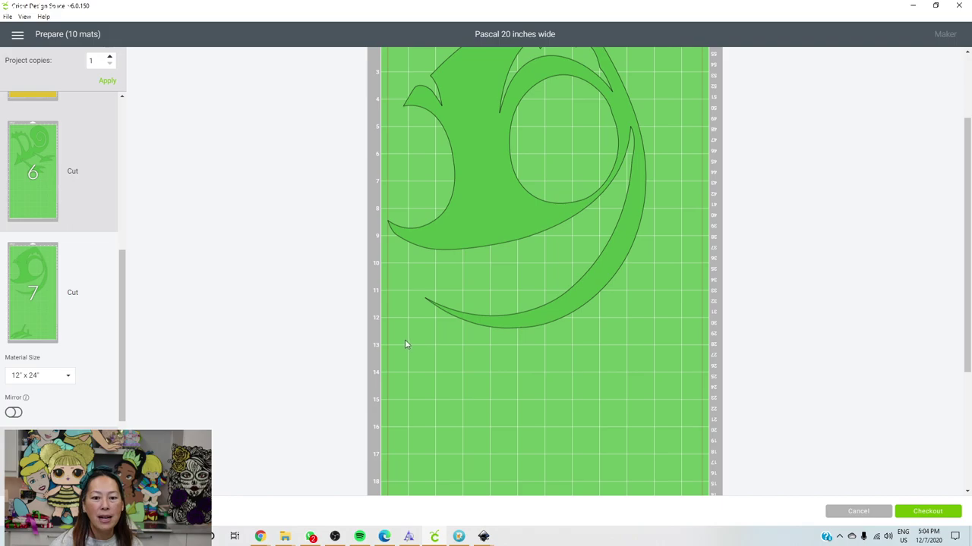
scroll(527, 284, up, 3)
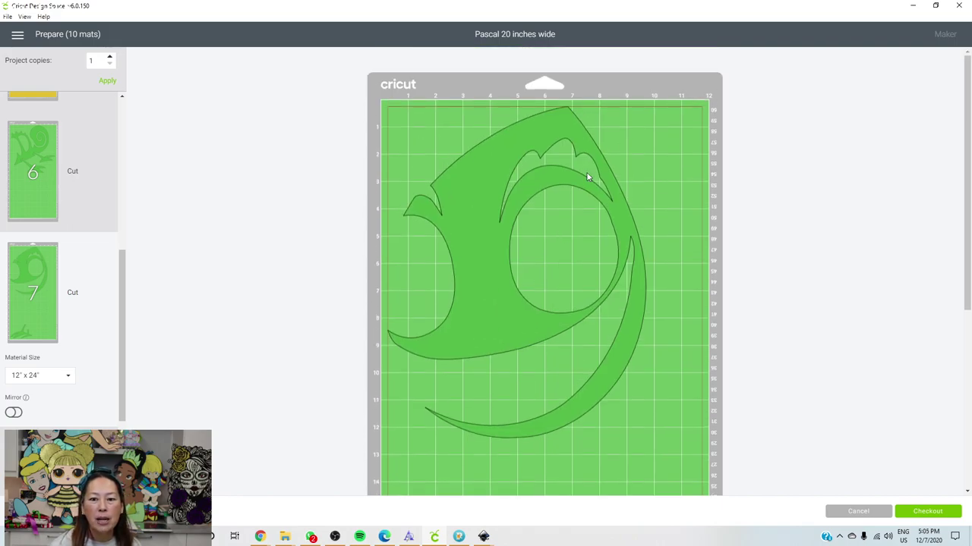
click(587, 177)
drag(654, 102, 716, 207)
drag(512, 251, 537, 169)
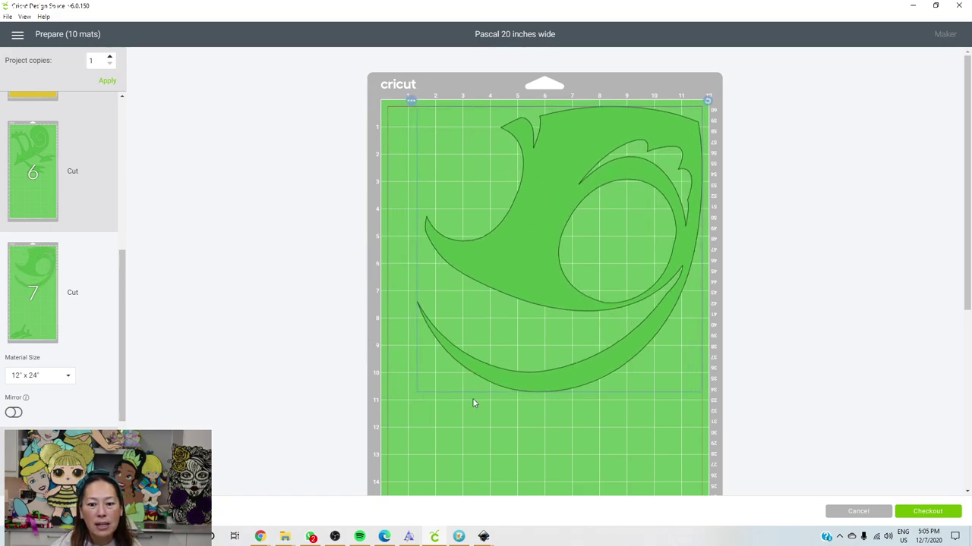
On mat 7, move the larger leg piece into the empty upper-left corner and the smaller one inside the head's round eye opening.
scroll(558, 348, down, 5)
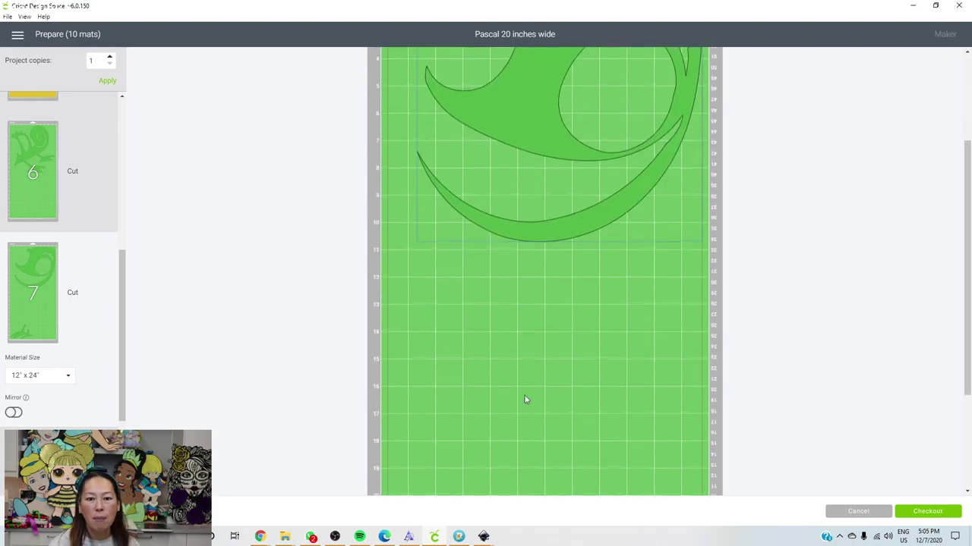
scroll(481, 441, down, 4)
drag(451, 407, 501, 89)
drag(512, 427, 554, 77)
scroll(553, 76, up, 9)
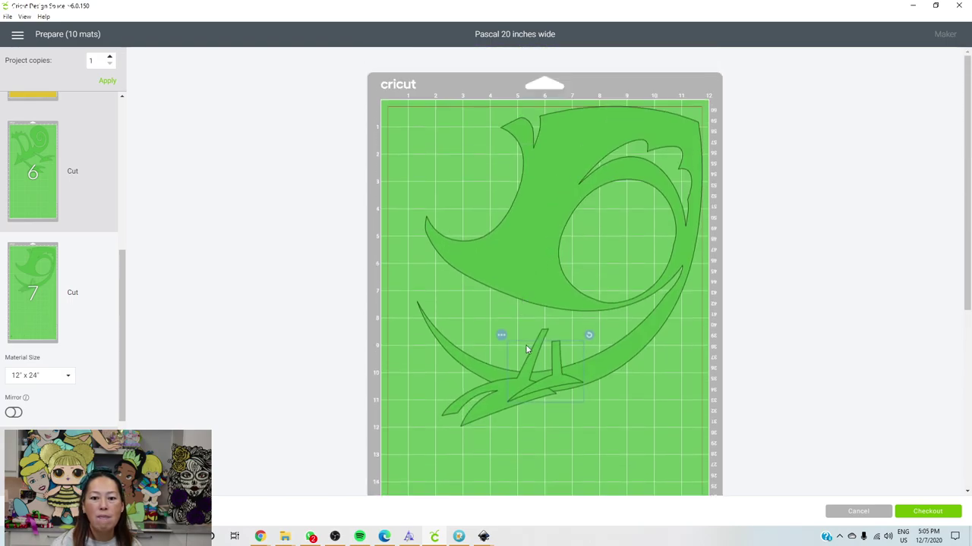
drag(478, 377, 422, 156)
drag(555, 364, 620, 242)
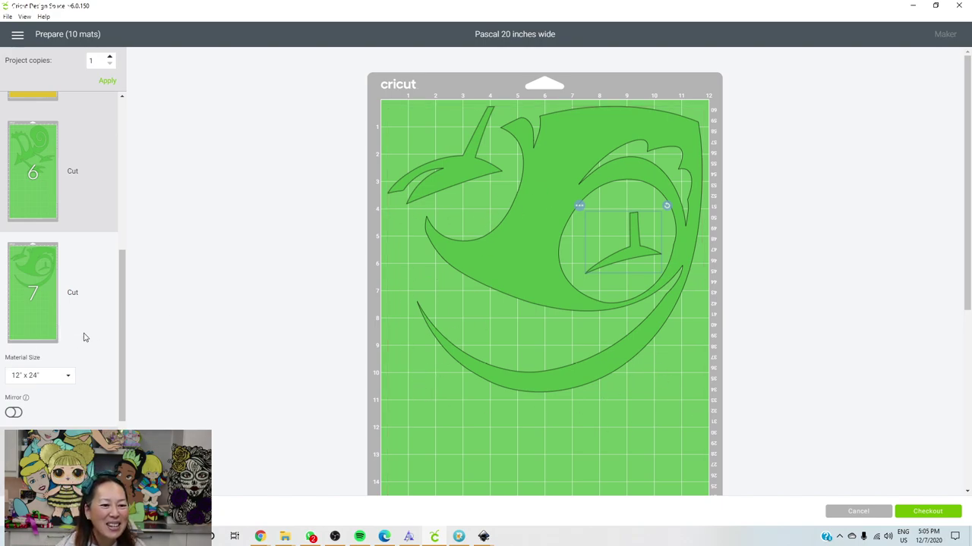
On dark-green mat 8, pack the three curved pieces closely side by side within about 3.6 inches of the mat's width.
scroll(72, 342, down, 3)
click(33, 319)
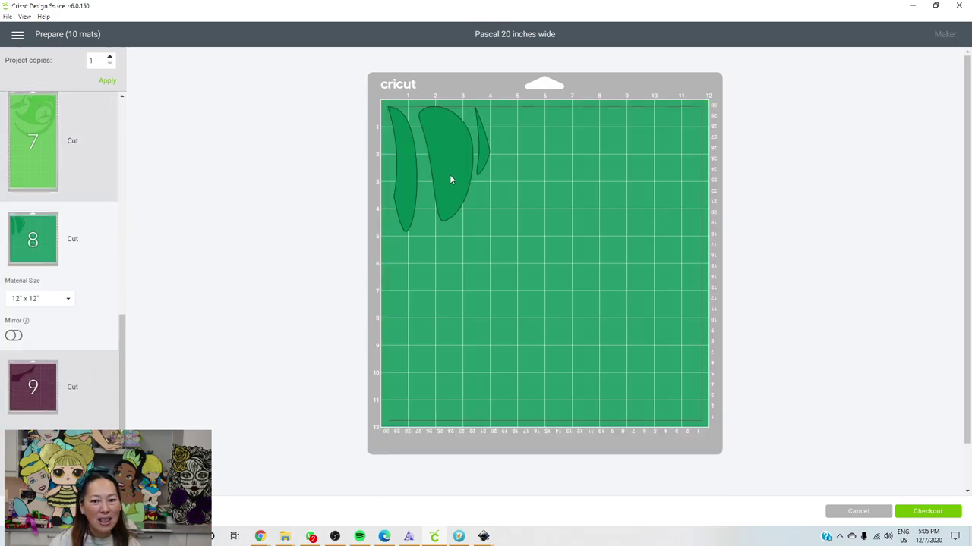
drag(450, 177, 440, 175)
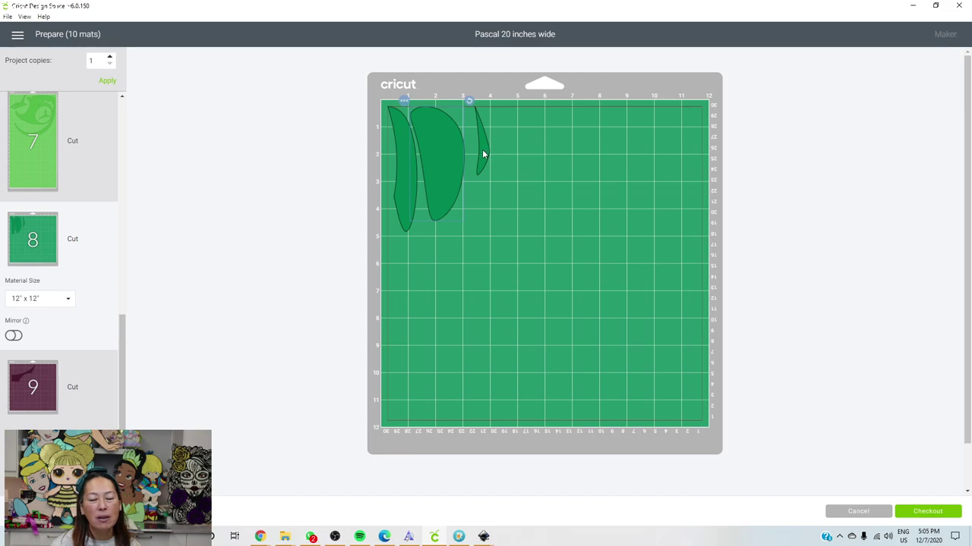
drag(481, 152, 517, 152)
drag(448, 165, 471, 145)
click(518, 149)
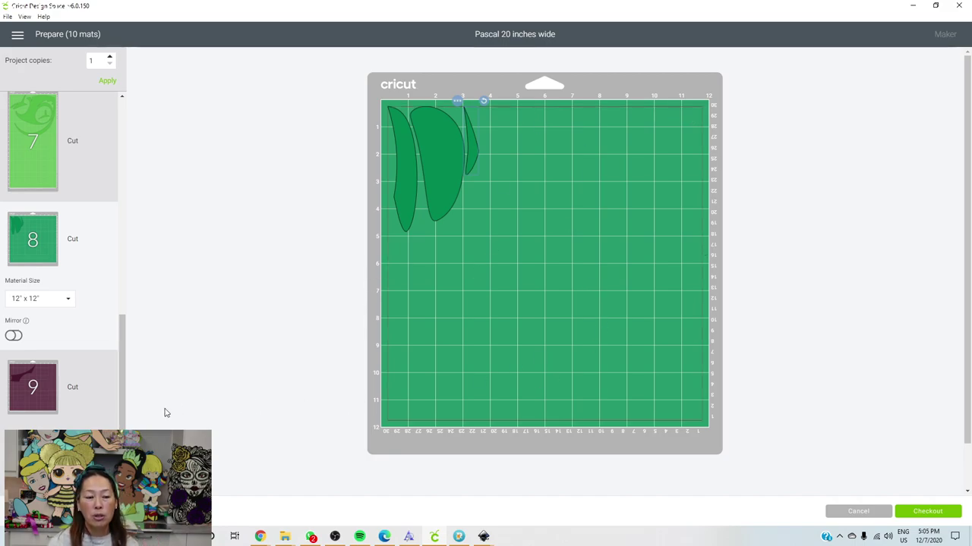
On maroon mat 9, rotate the mouth piece clockwise until roughly horizontal and place it along the mat's upper edge, ending about 2.6 inches down.
click(32, 389)
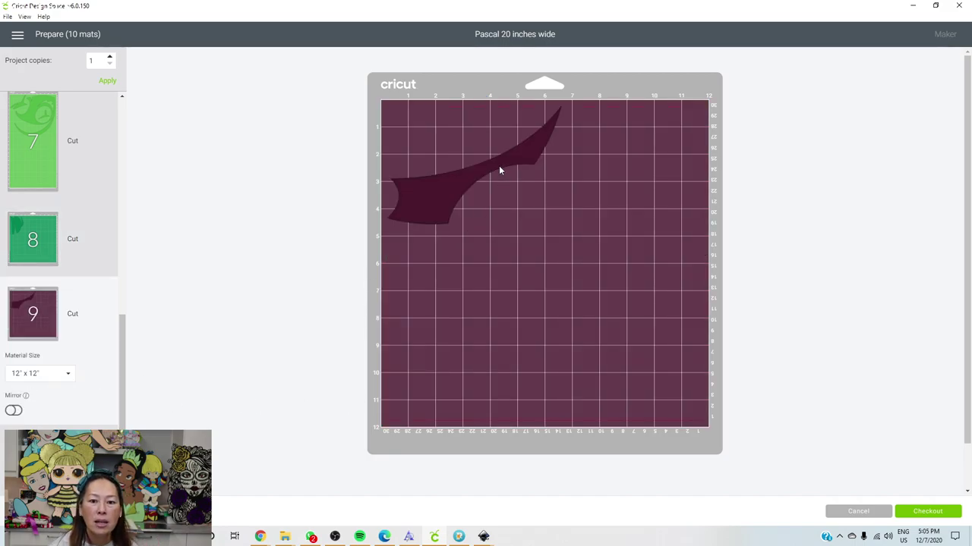
click(499, 165)
drag(566, 101, 583, 156)
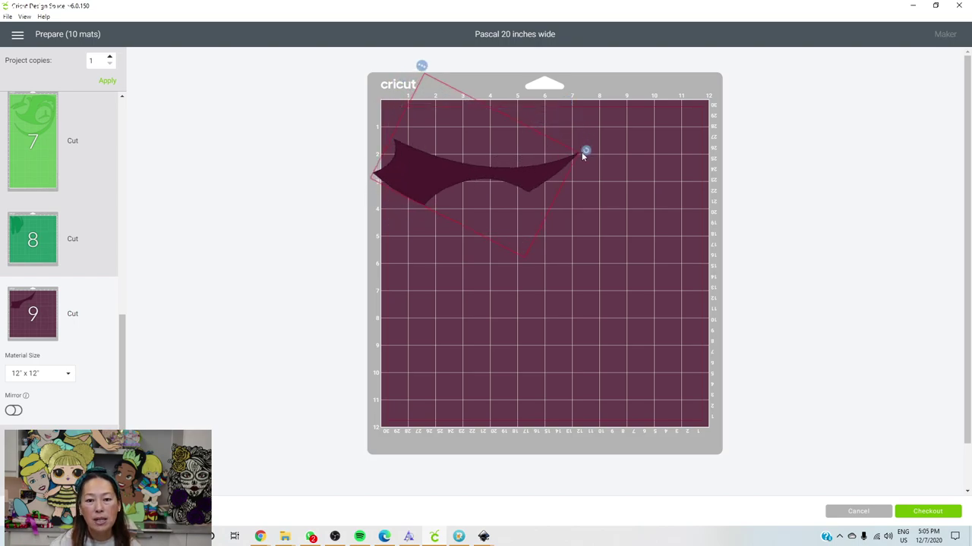
drag(469, 157, 471, 101)
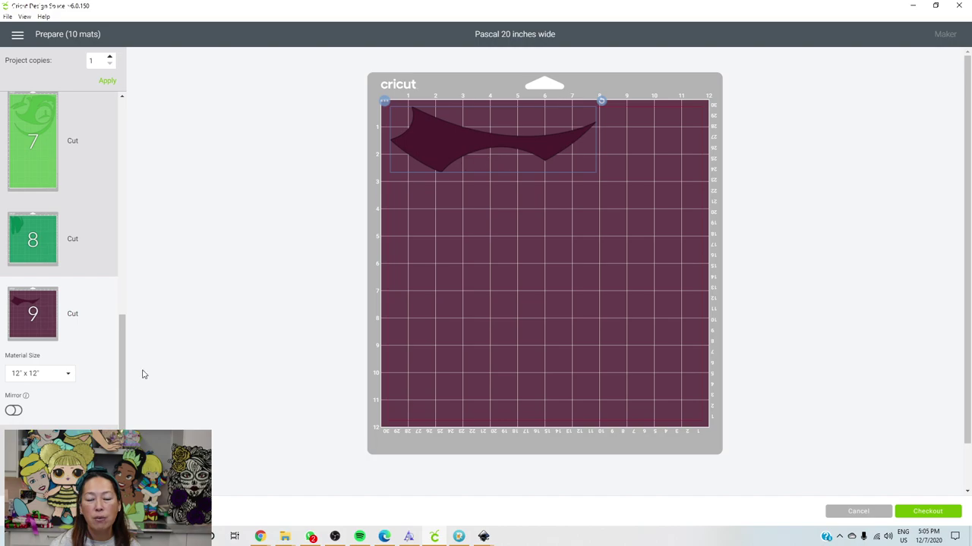
On pink mat 10, rotate the leaf-shaped piece clockwise until it lies horizontally along the mat's upper edge, within about 1.1 inches of its length.
click(46, 467)
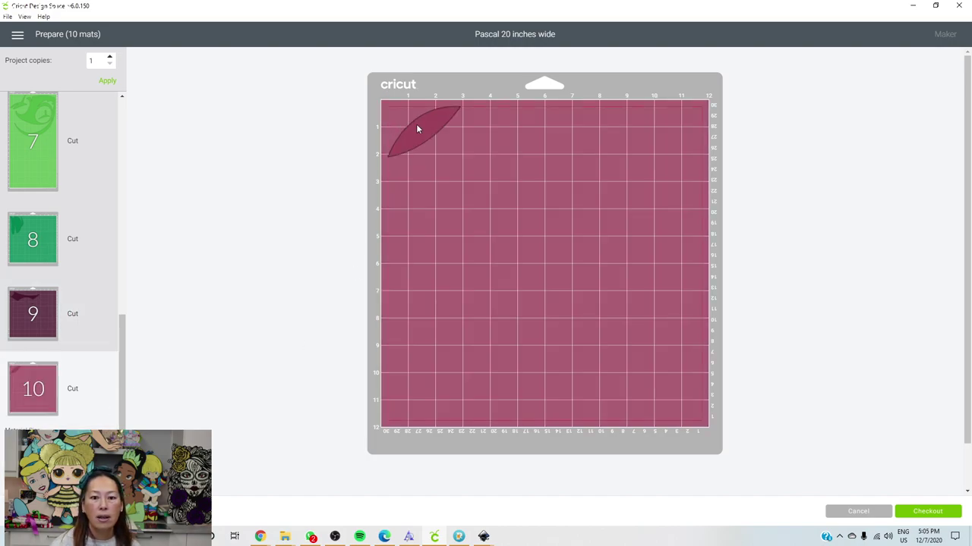
click(416, 123)
drag(465, 106, 439, 119)
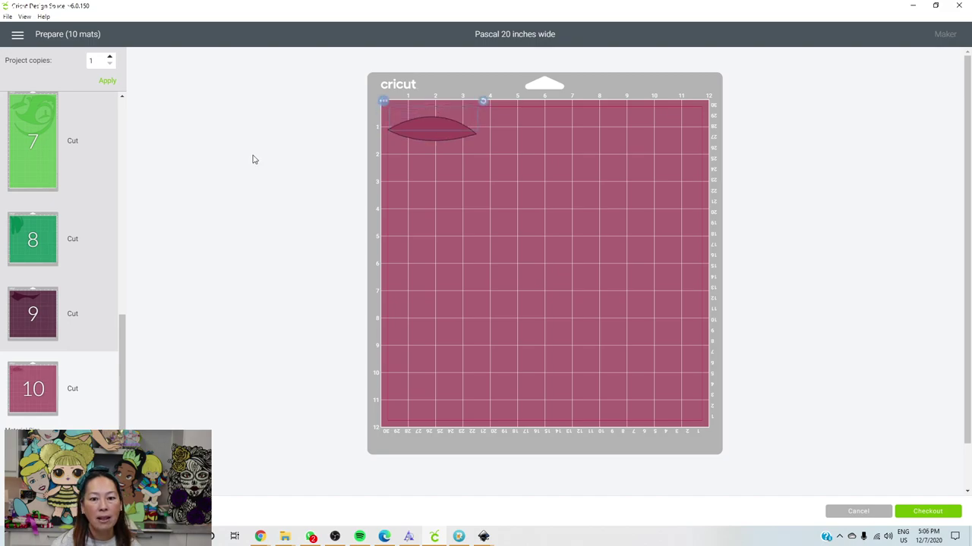
scroll(76, 326, up, 1)
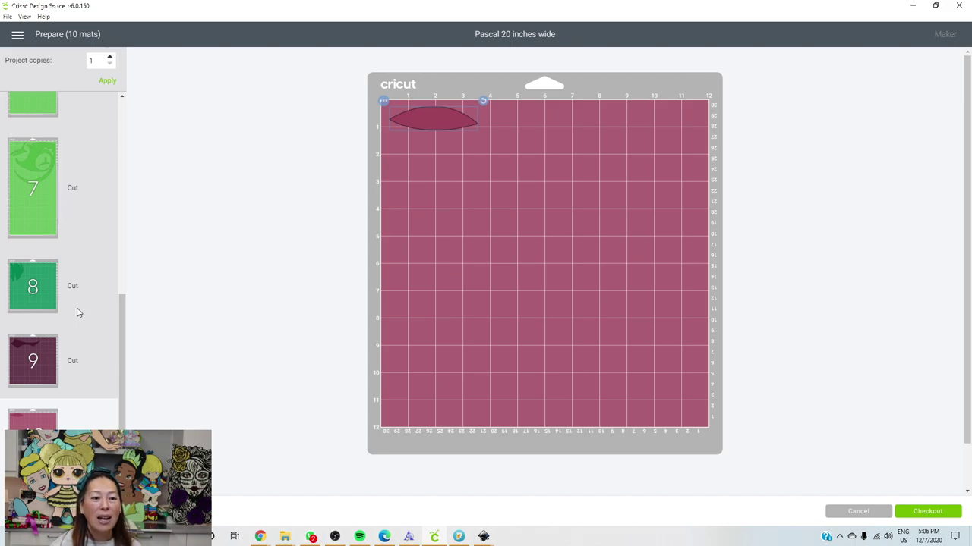
scroll(76, 310, up, 2)
scroll(98, 253, up, 10)
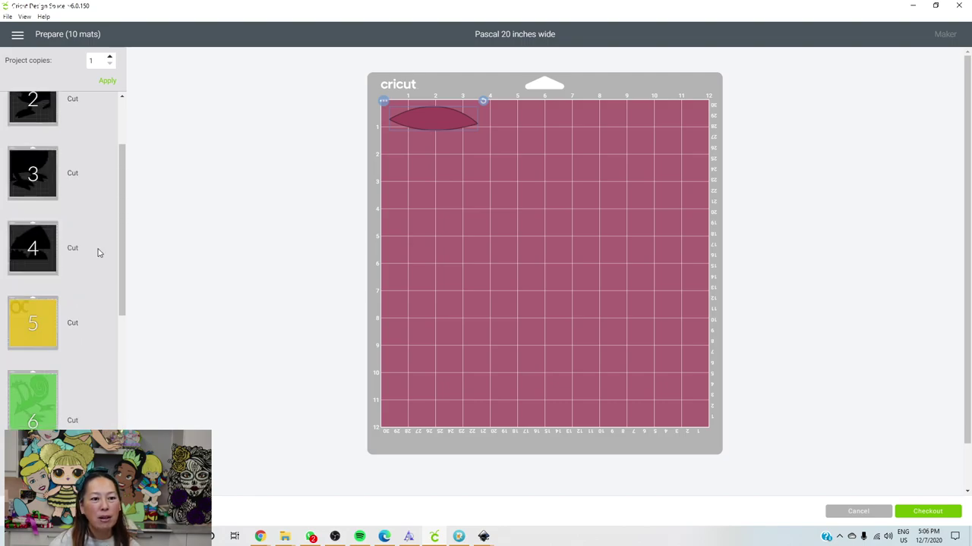
scroll(98, 253, down, 10)
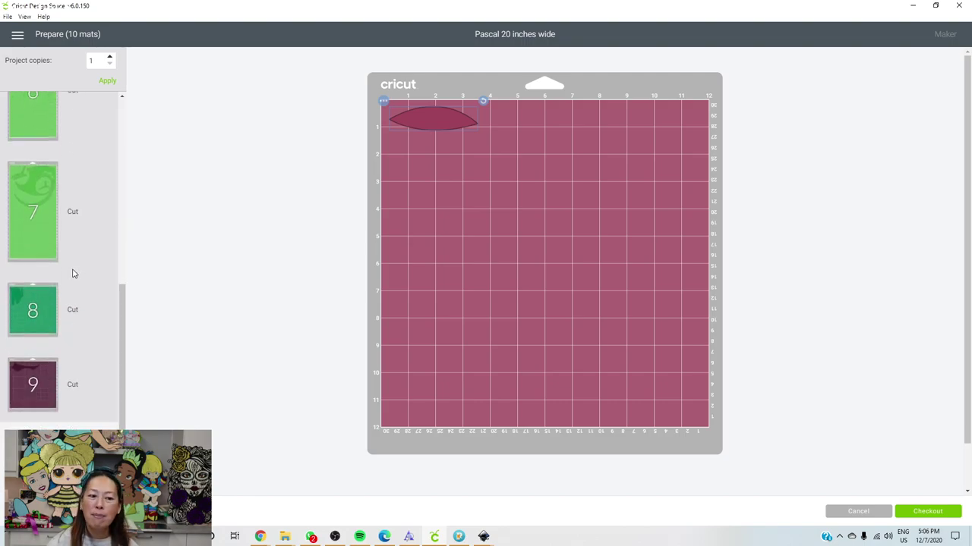